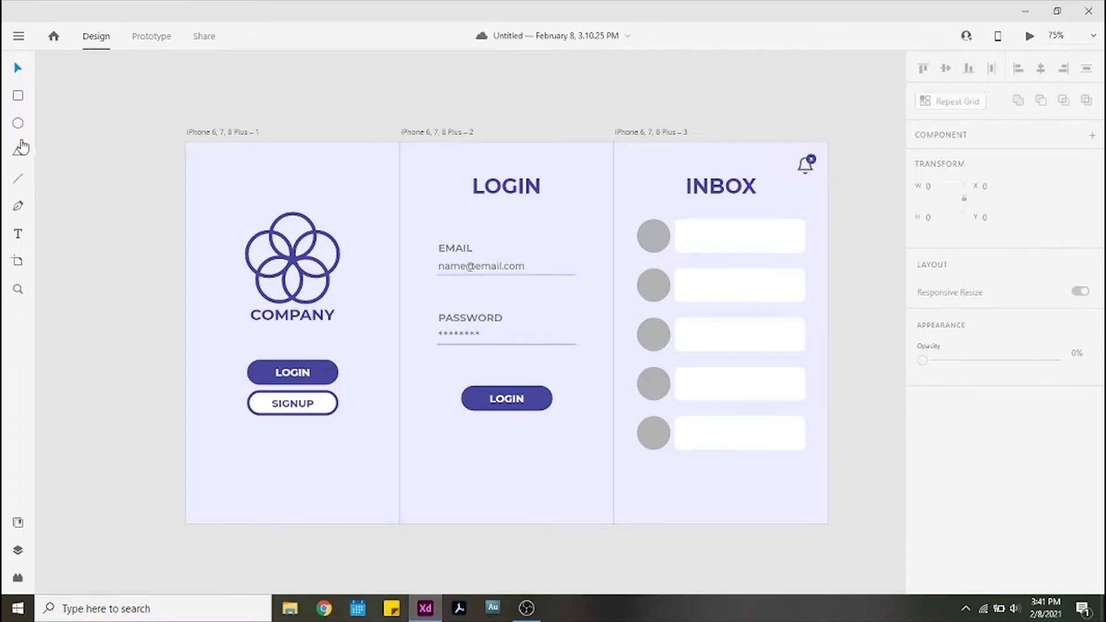
Draw a closed zigzag shape with the Pen tool across the full width of the first artboard's lower edge
left_click(18, 205)
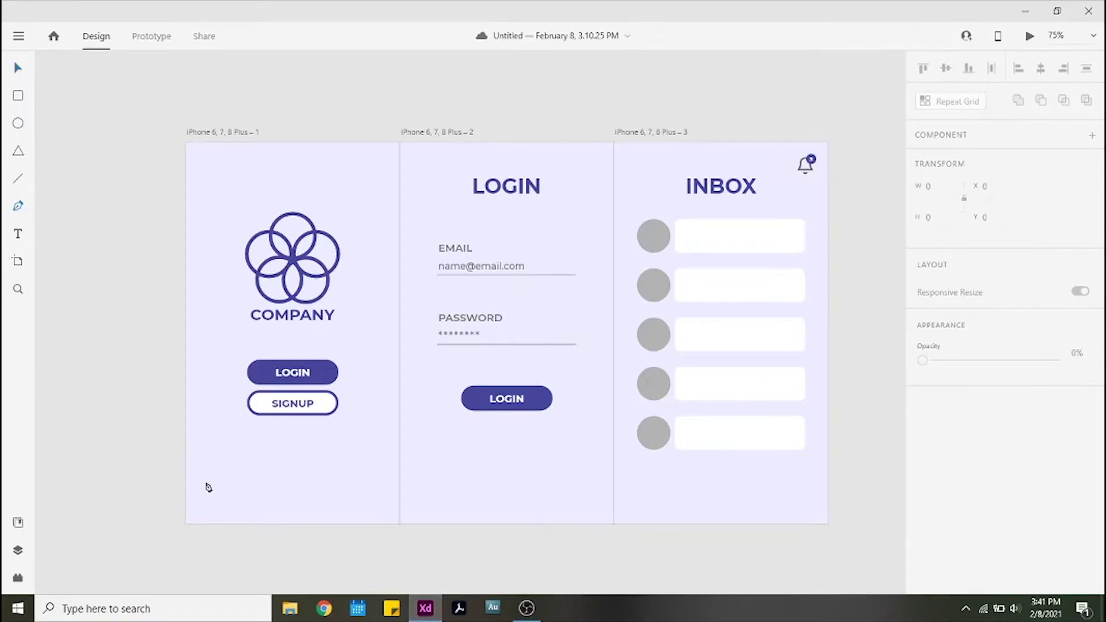
left_click(186, 524)
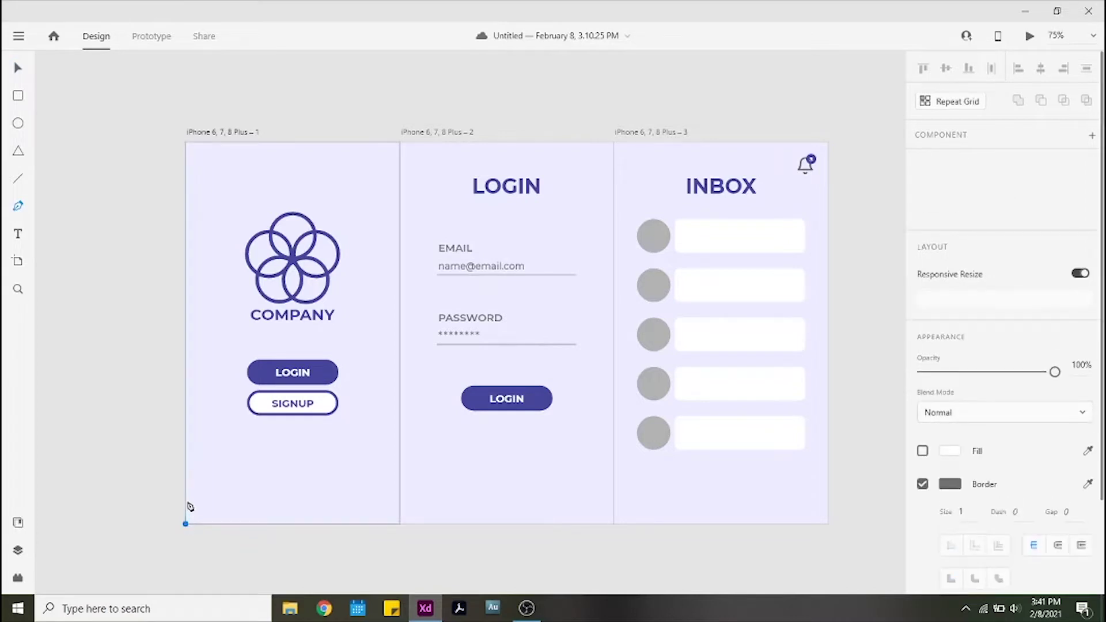
left_click(186, 460)
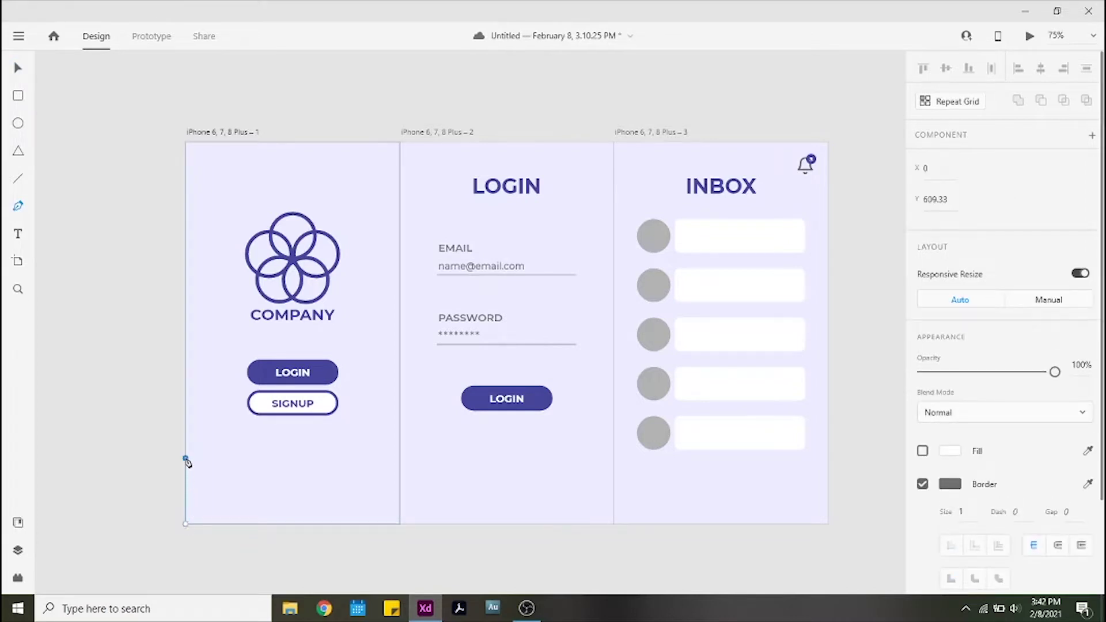
left_click(228, 474)
left_click(282, 441)
left_click(335, 475)
left_click(365, 448)
left_click(399, 479)
left_click(399, 523)
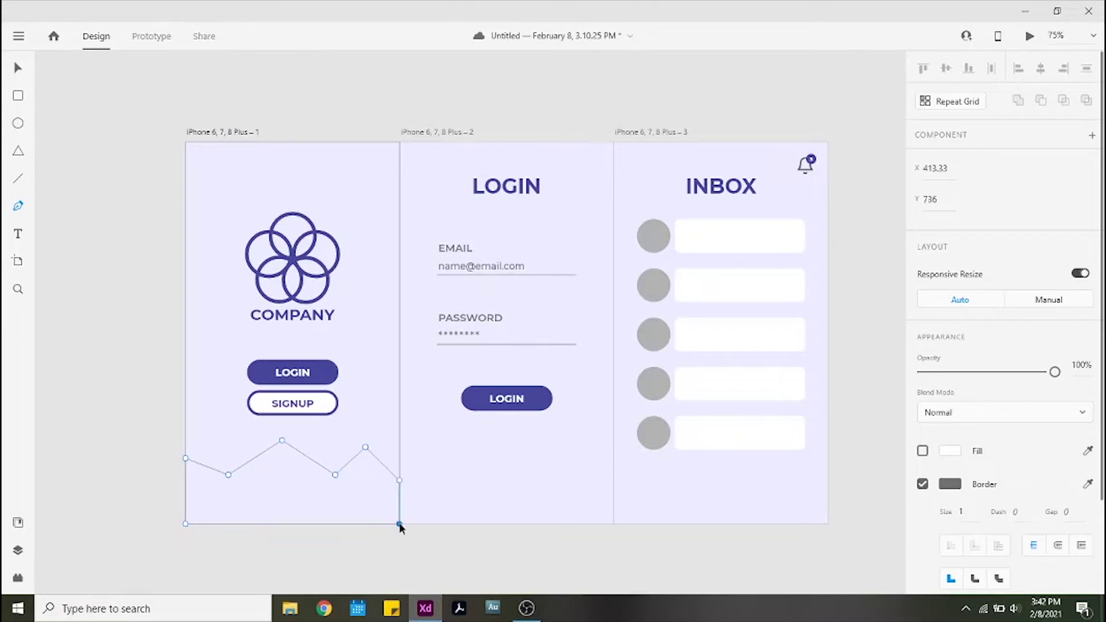
left_click(186, 524)
Remove the zigzag shape's border, fill it with dark purple #46469A and set its opacity to 50%
left_click(922, 484)
left_click(949, 451)
left_click(798, 546)
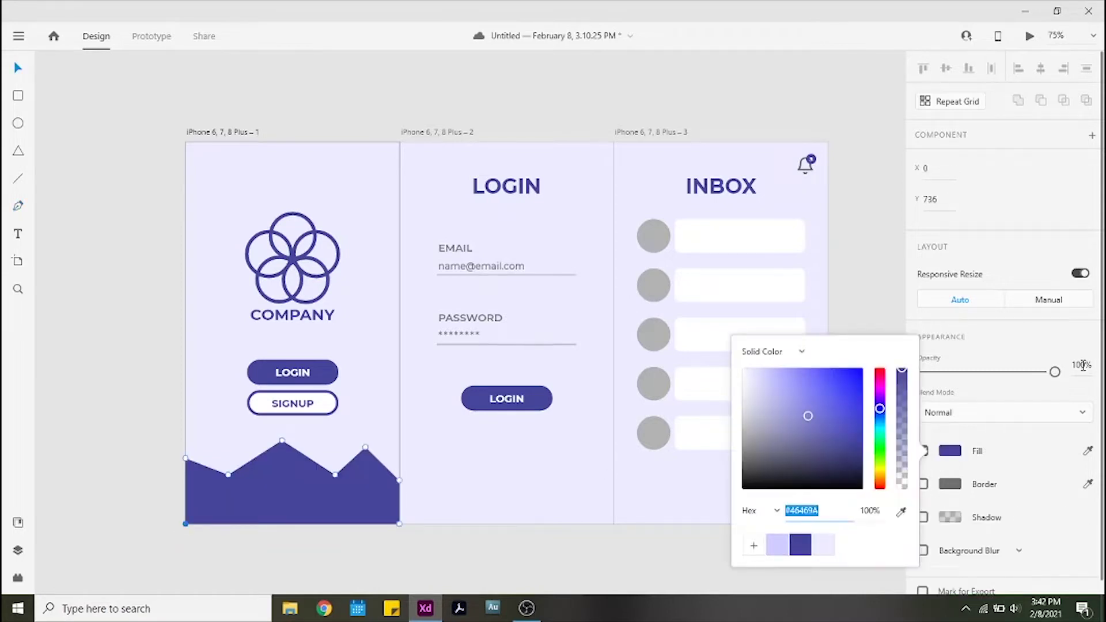
left_click(1081, 365)
type("50")
key("Return")
left_click(18, 68)
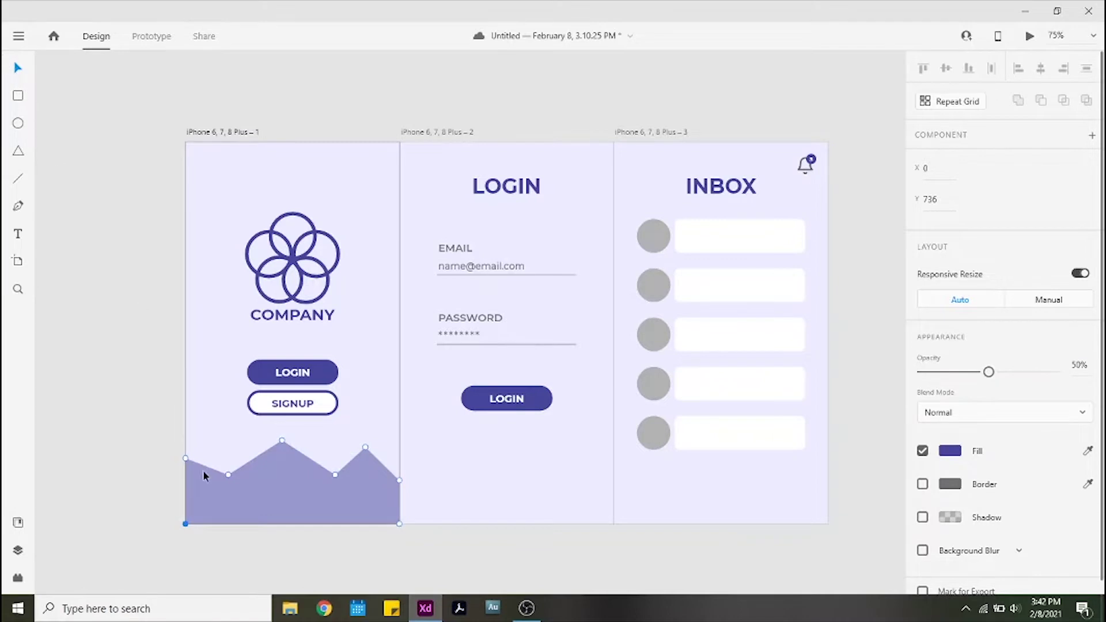
Convert the four inner peak and valley points of the zigzag shape to smooth curves, forming a wave
double_click(226, 474)
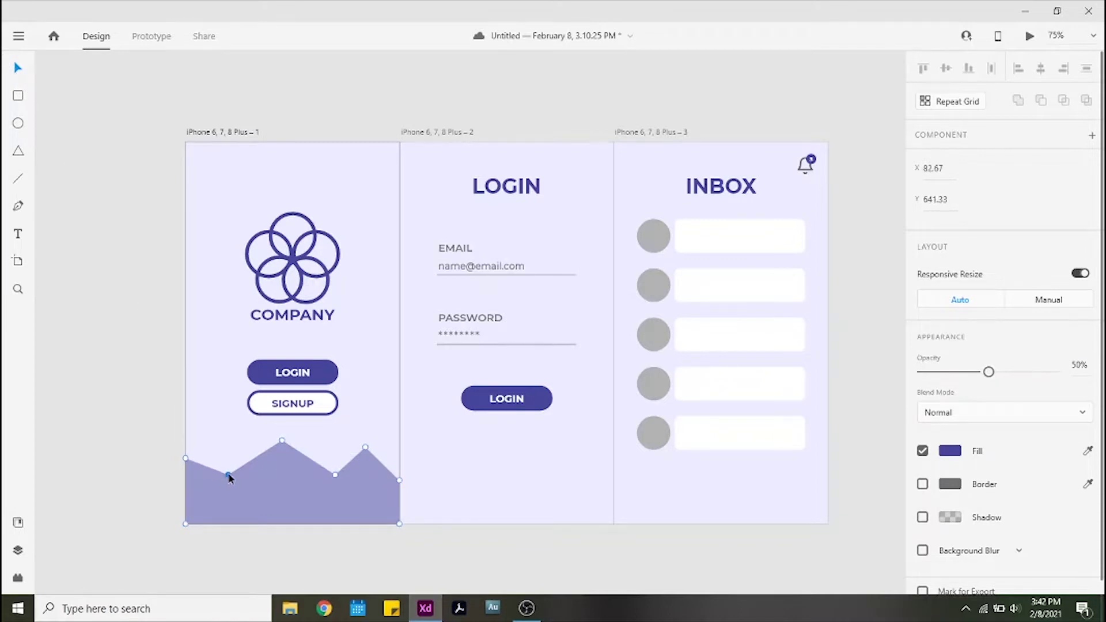
double_click(281, 440)
double_click(334, 475)
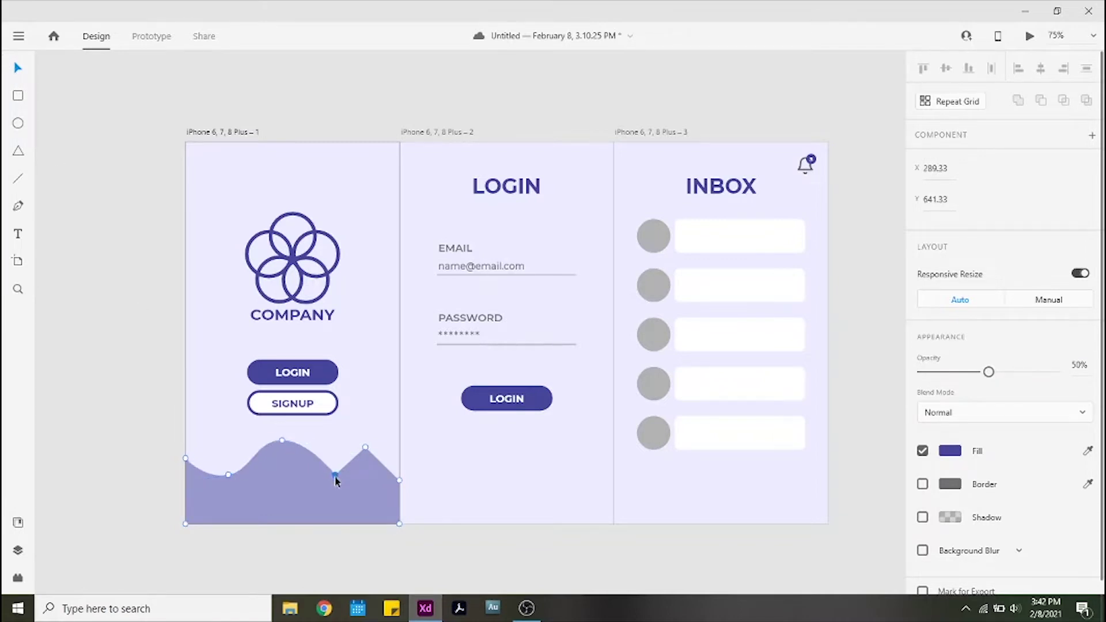
double_click(365, 446)
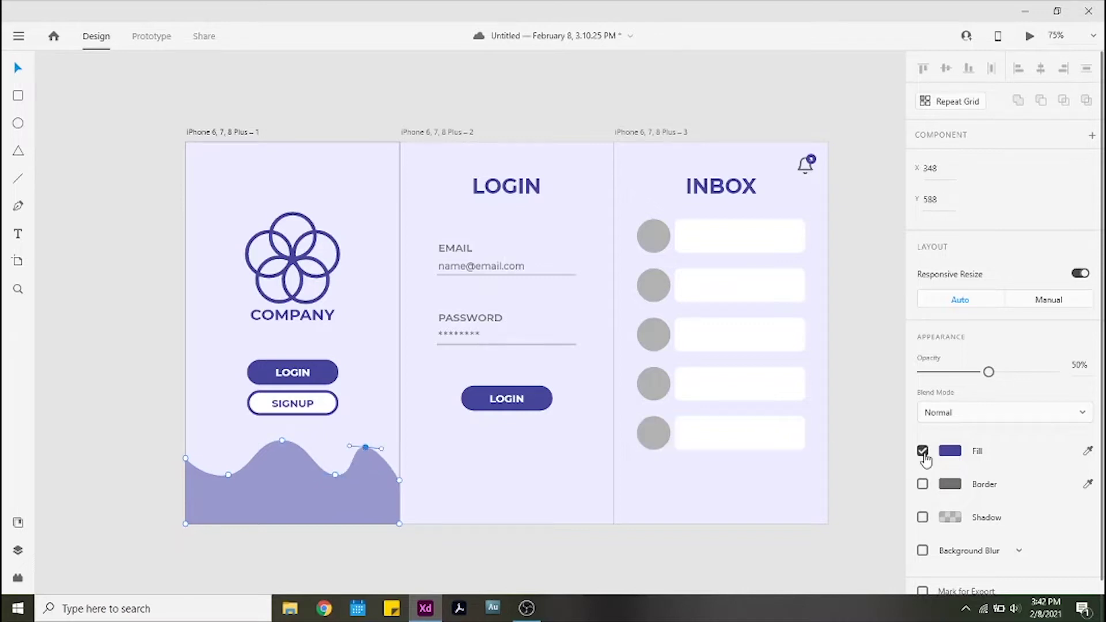
Recolour the wave with the saved light lavender and set its opacity to 50%
left_click(949, 450)
left_click(302, 485)
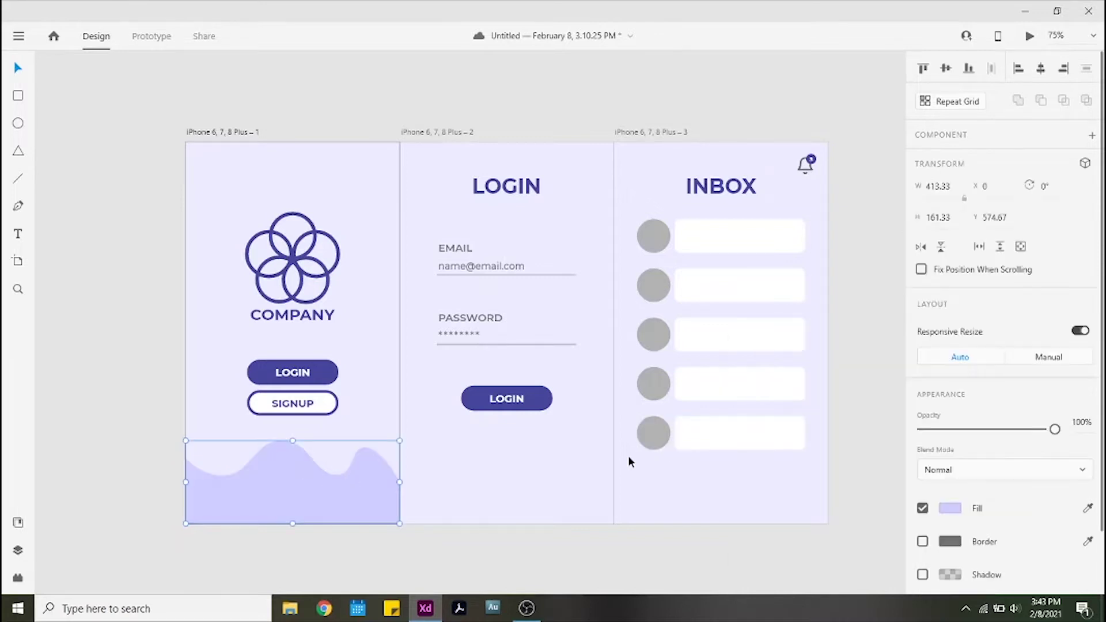
left_click(1087, 423)
type("50")
key("Return")
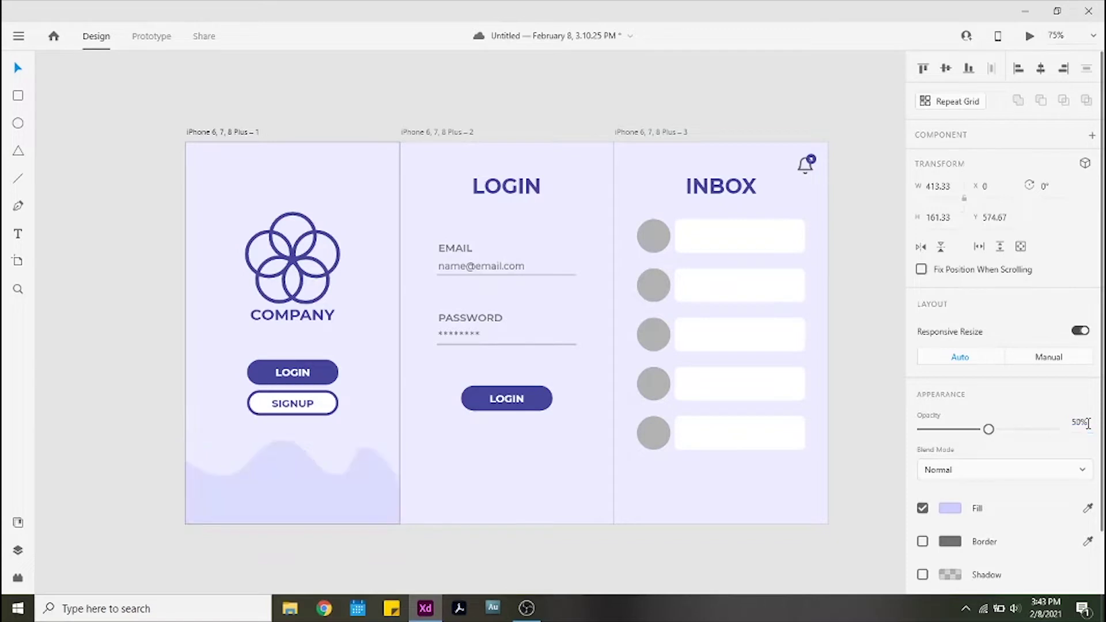
left_click(617, 509)
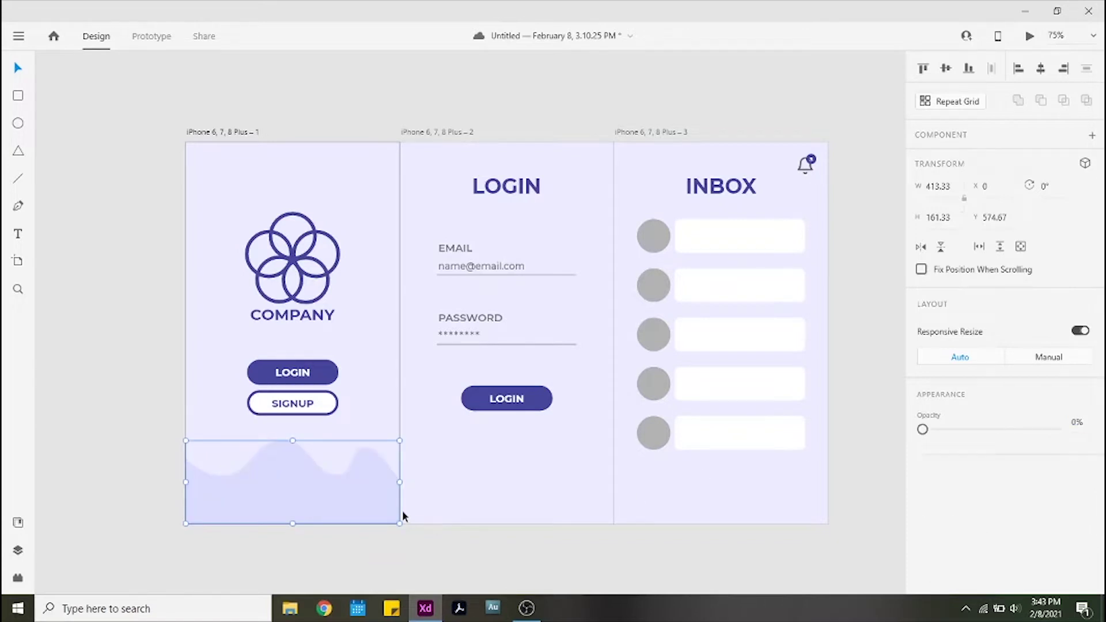
left_click(363, 499)
left_click(512, 488)
Draw a second closed zigzag shape with the Pen tool over the first wave, offsetting its peaks
left_click(17, 207)
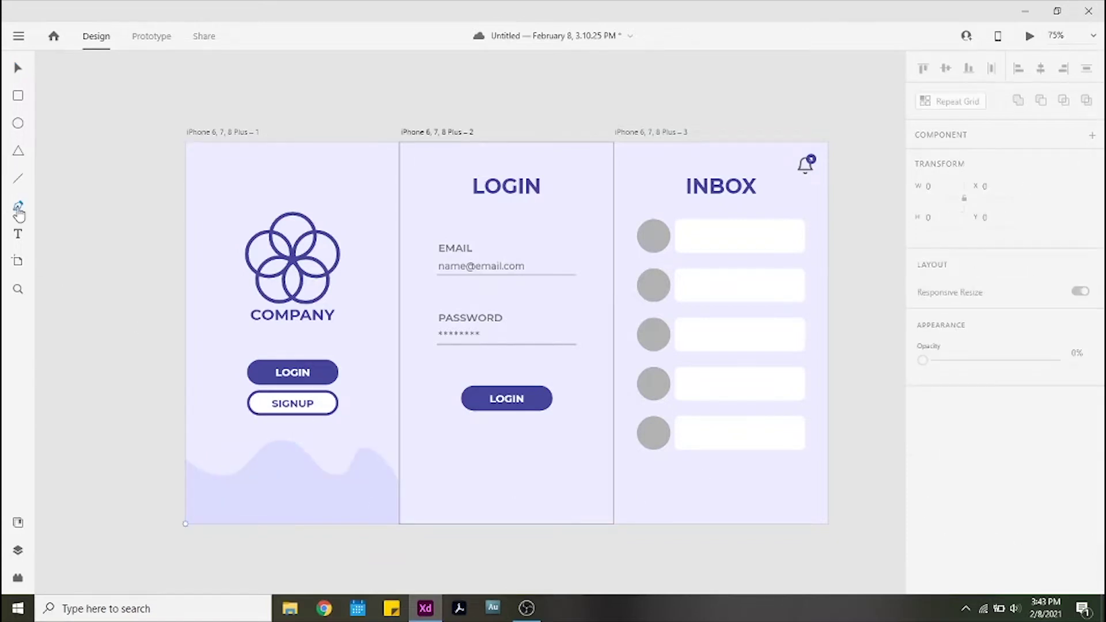
left_click(186, 482)
left_click(215, 467)
left_click(247, 478)
left_click(305, 447)
left_click(344, 482)
left_click(399, 454)
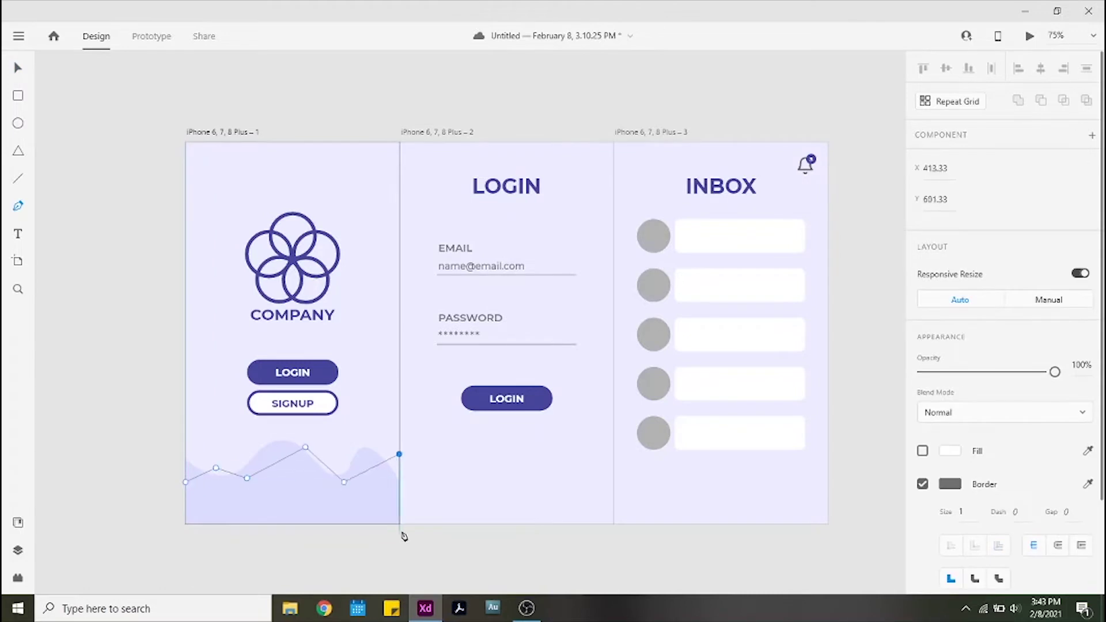
left_click(399, 524)
left_click(186, 524)
left_click(185, 482)
Smooth the inner peak and valley points of the second shape into curves
double_click(215, 468)
double_click(247, 478)
double_click(305, 446)
left_click(344, 482)
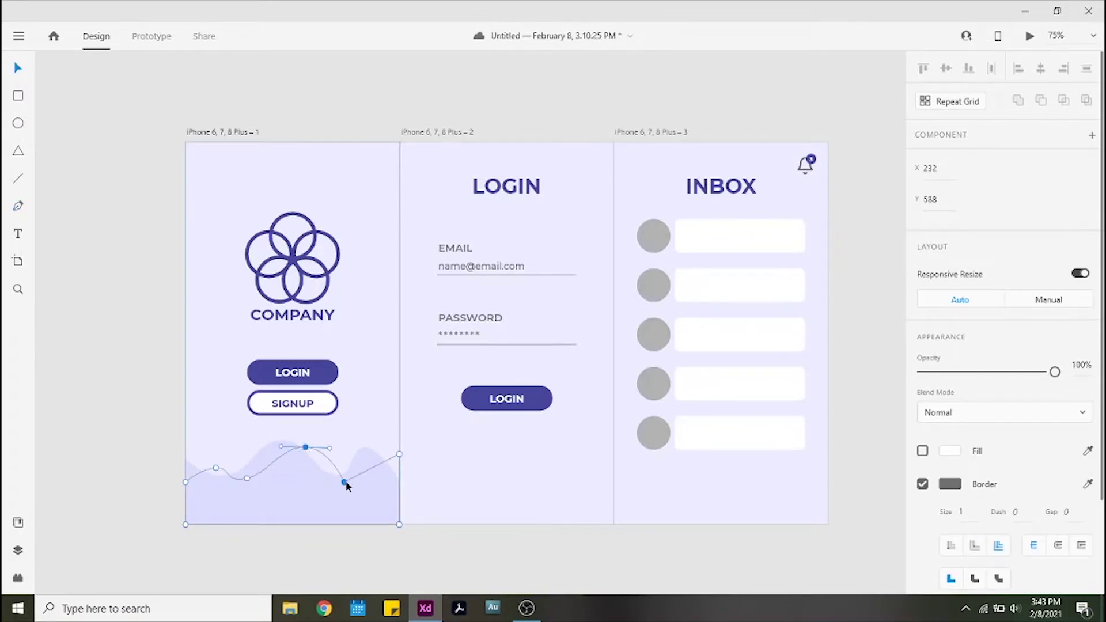
double_click(344, 482)
double_click(399, 454)
double_click(399, 454)
Remove the second wave's border, fill it with the saved light lavender and set its opacity to 50%
left_click(922, 483)
left_click(922, 451)
left_click(949, 451)
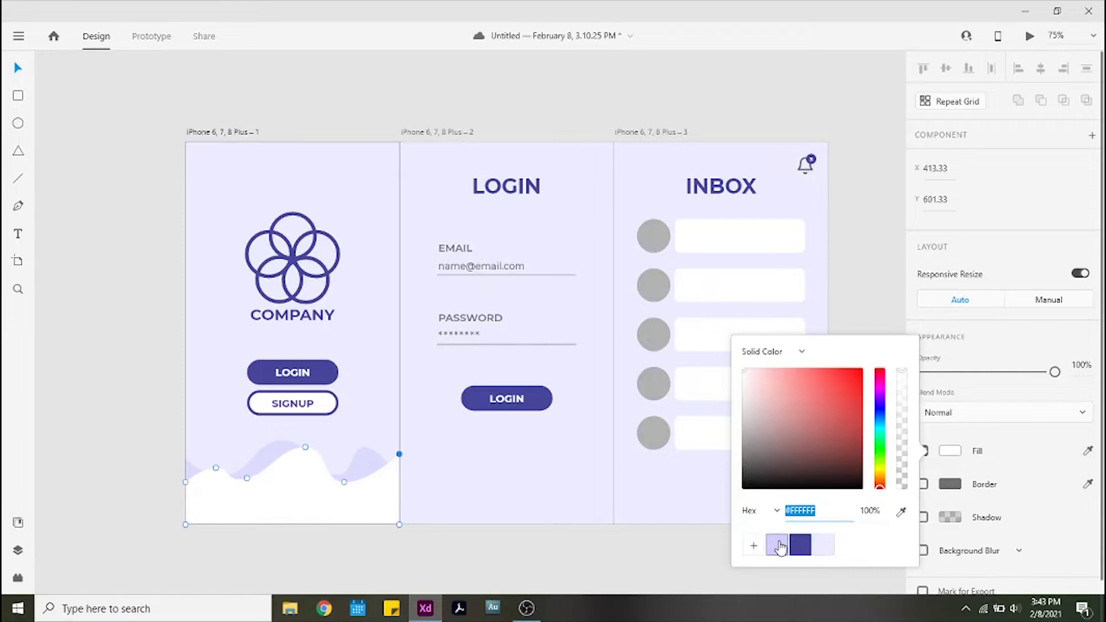
left_click(778, 545)
left_click(1081, 364)
type("50")
key("Return")
key("Escape")
Shorten the second wave from its upper edge to a height of about 139
left_click(280, 447)
left_click_drag(292, 440, 292, 453)
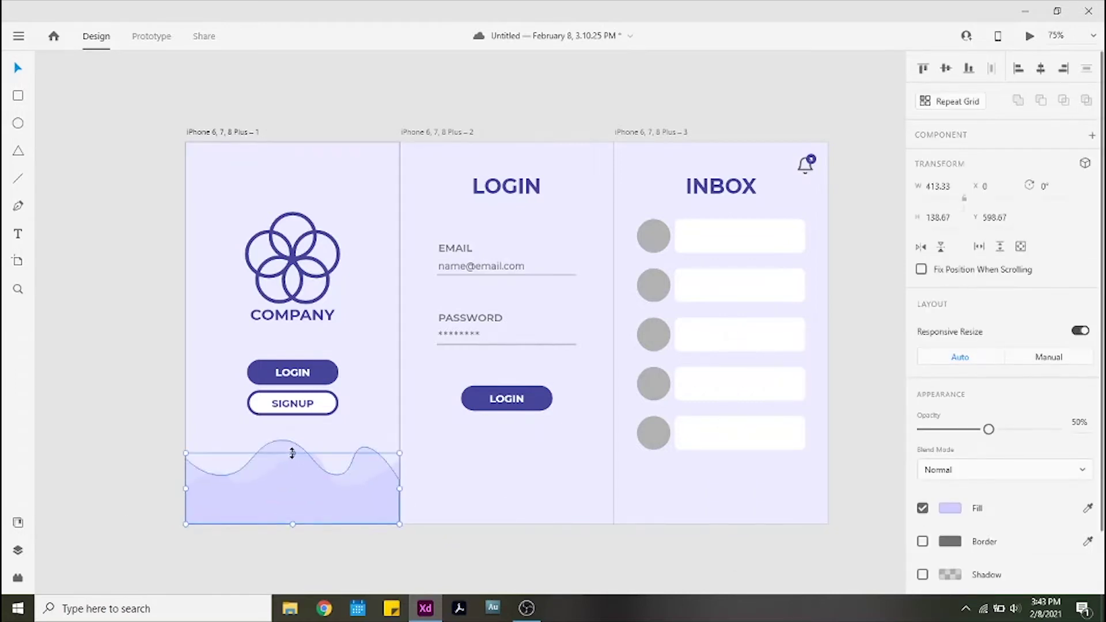
key("Escape")
Draw a third closed shape with two peaks and one valley over the waves with the Pen tool
left_click(17, 205)
left_click(185, 471)
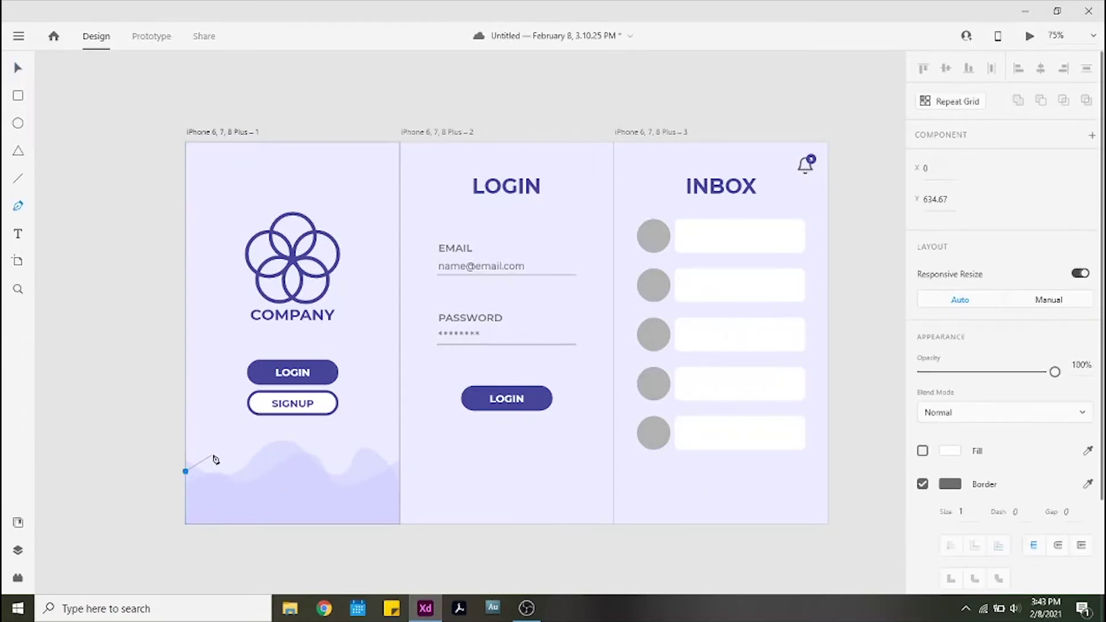
left_click(217, 452)
left_click(280, 471)
left_click(338, 443)
left_click(399, 471)
left_click(399, 523)
left_click(186, 523)
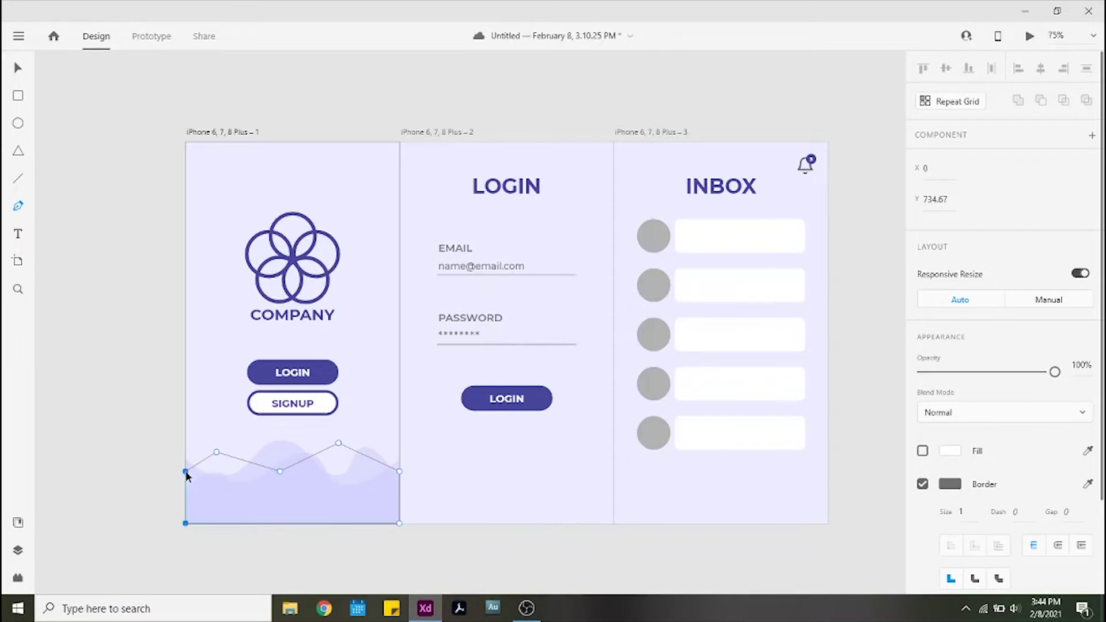
left_click(186, 472)
Convert the third shape's two peaks and its valley to smooth curves
double_click(216, 452)
double_click(280, 471)
double_click(338, 443)
Remove the third wave's border, fill it with the saved light lavender and set its opacity to 50%
left_click(922, 484)
left_click(922, 451)
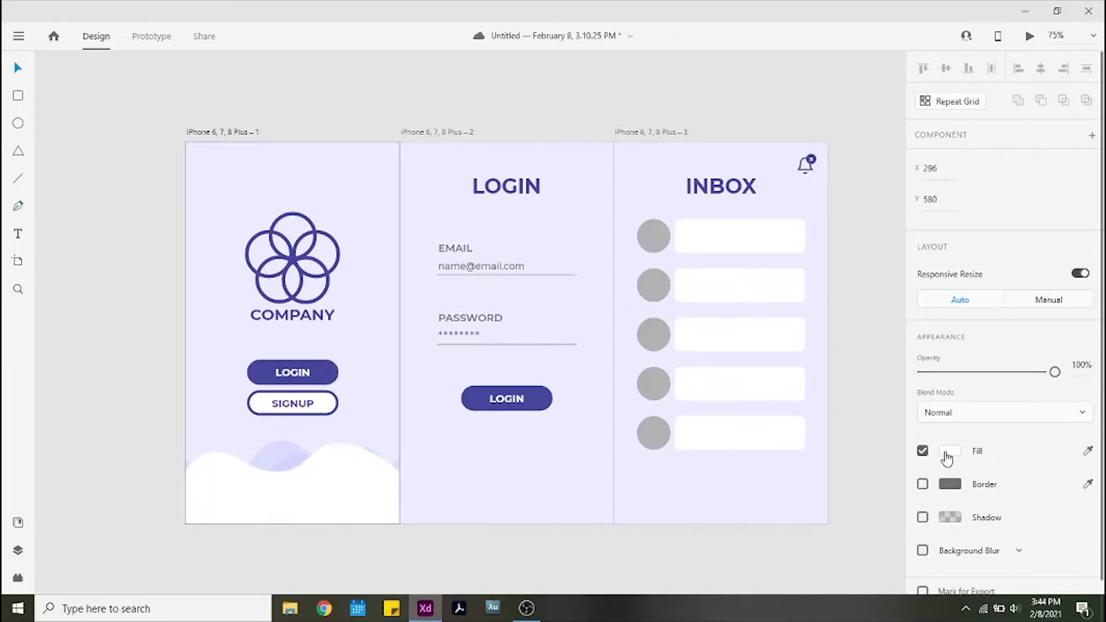
left_click(948, 452)
left_click(1083, 364)
type("50")
key("Return")
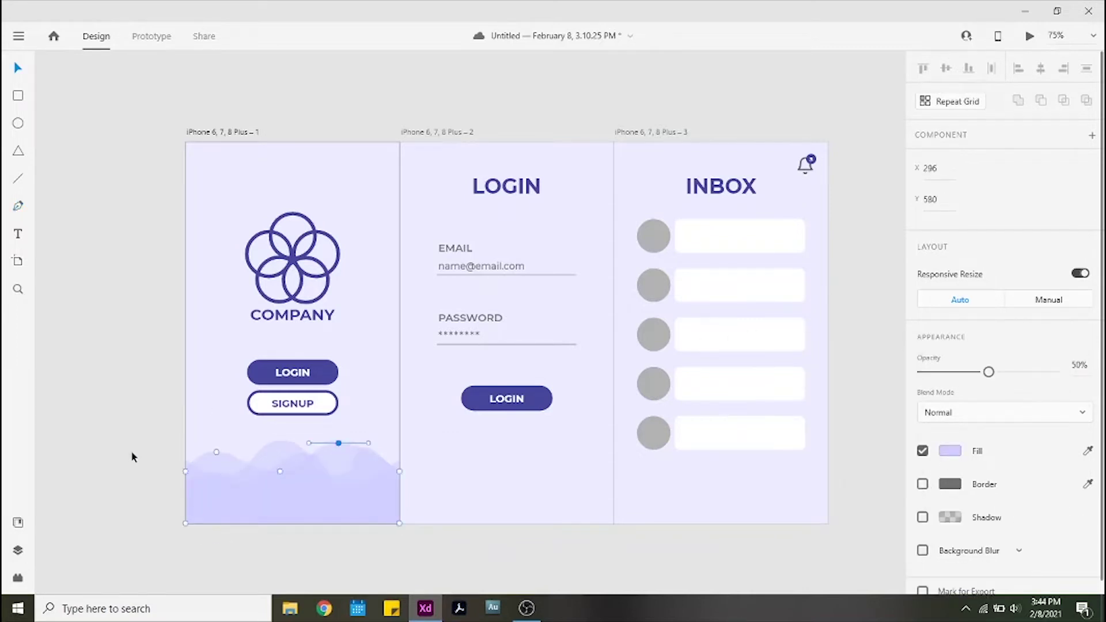
left_click(132, 457)
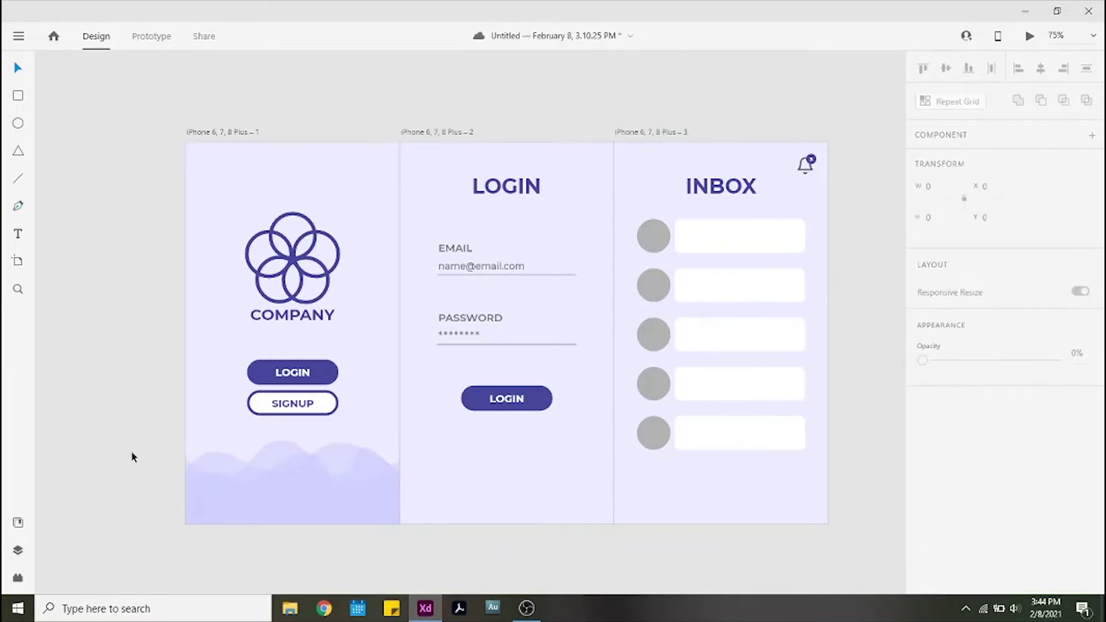
Copy the three waves from the first artboard and paste them onto the LOGIN artboard
left_click(220, 475)
key("ctrl+c")
left_click(548, 500)
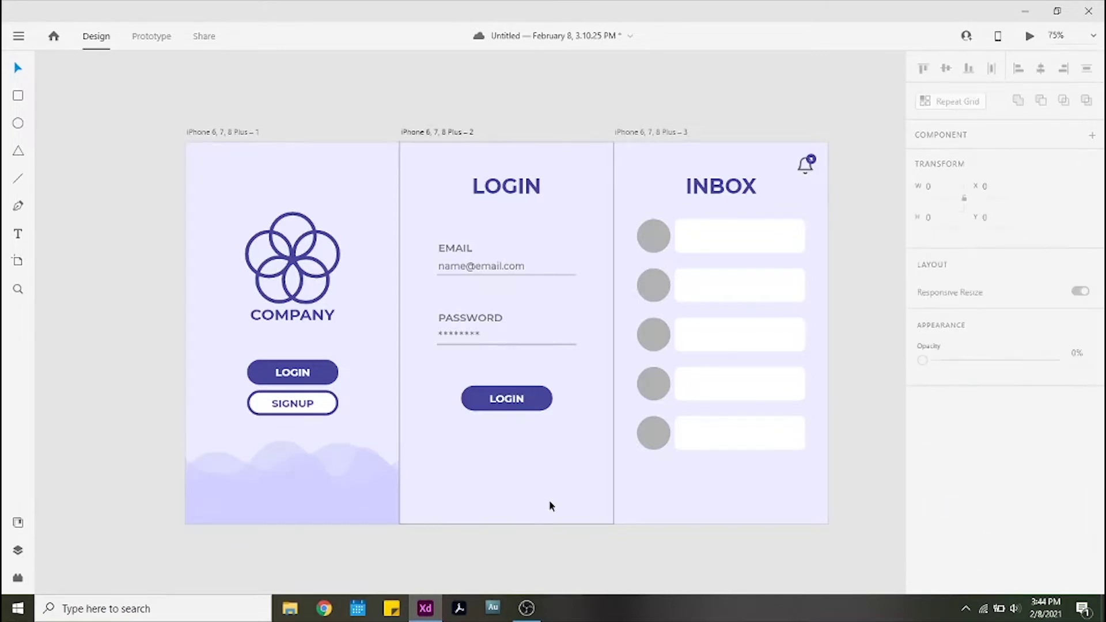
key("ctrl+v")
left_click(433, 414)
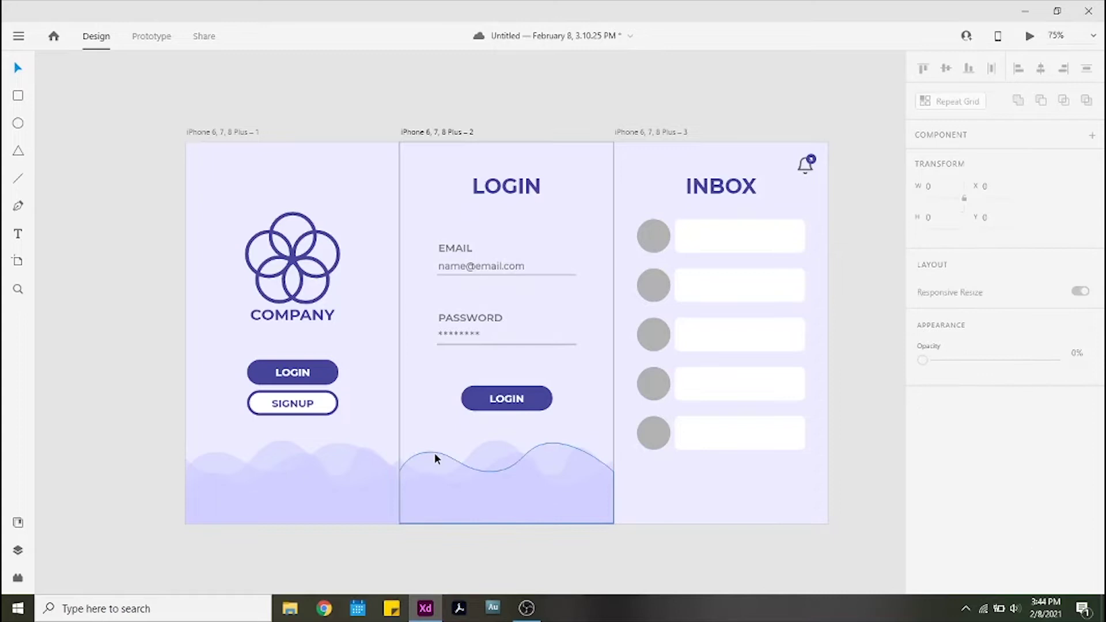
Reshape the two-peak wave on the LOGIN artboard so it dips near the left edge and climbs towards the right edge
left_click(434, 454)
double_click(434, 455)
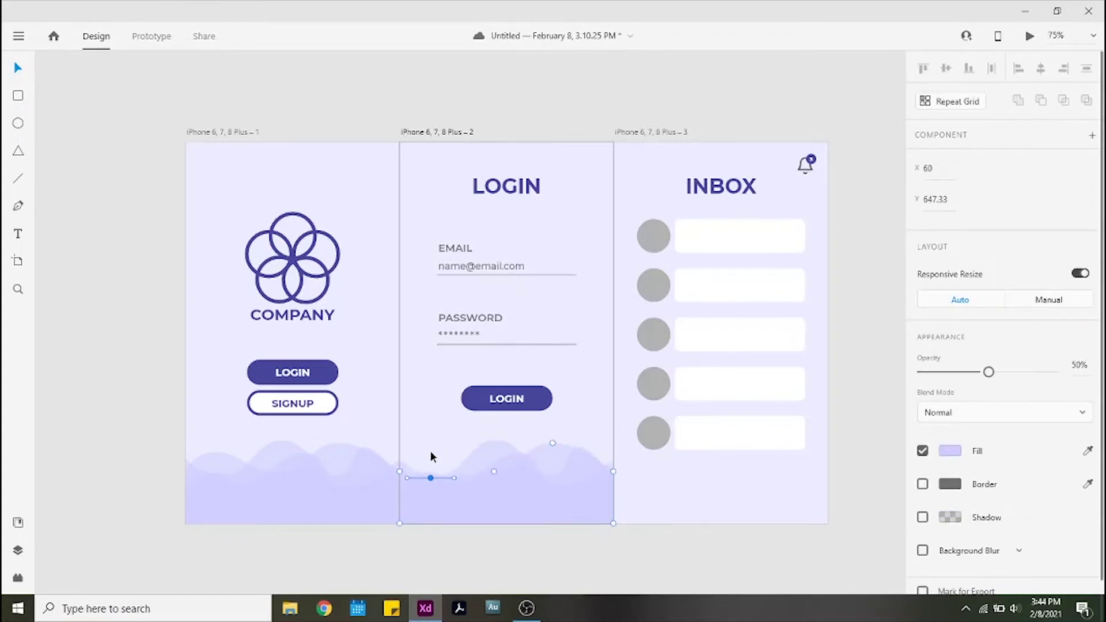
left_click_drag(430, 452, 612, 424)
Move the anchor points of the first wave's copy on the LOGIN artboard to form a shallow central dip and a peak near the right edge
double_click(493, 442)
left_click_drag(442, 475, 443, 460)
left_click(496, 441)
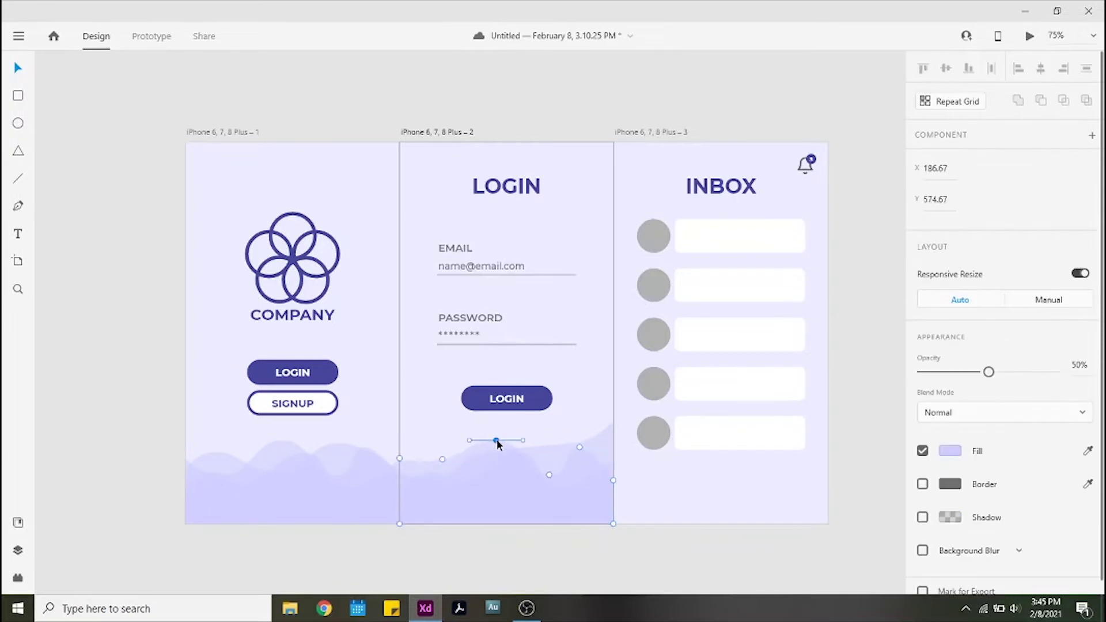
left_click_drag(549, 474, 549, 454)
left_click(579, 447)
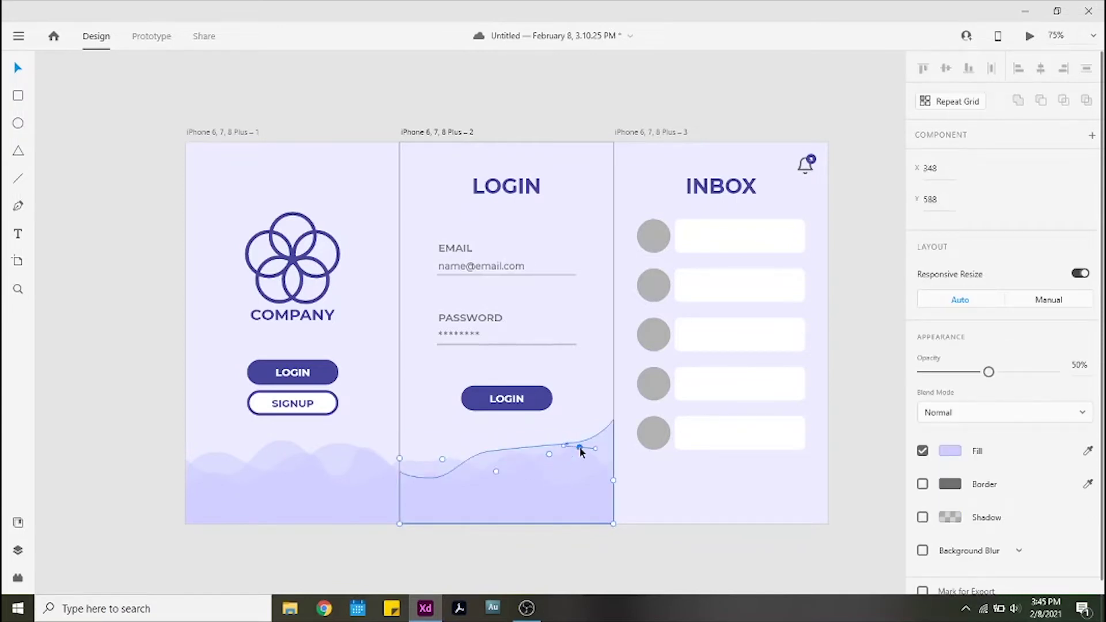
left_click_drag(613, 479, 612, 454)
left_click(608, 538)
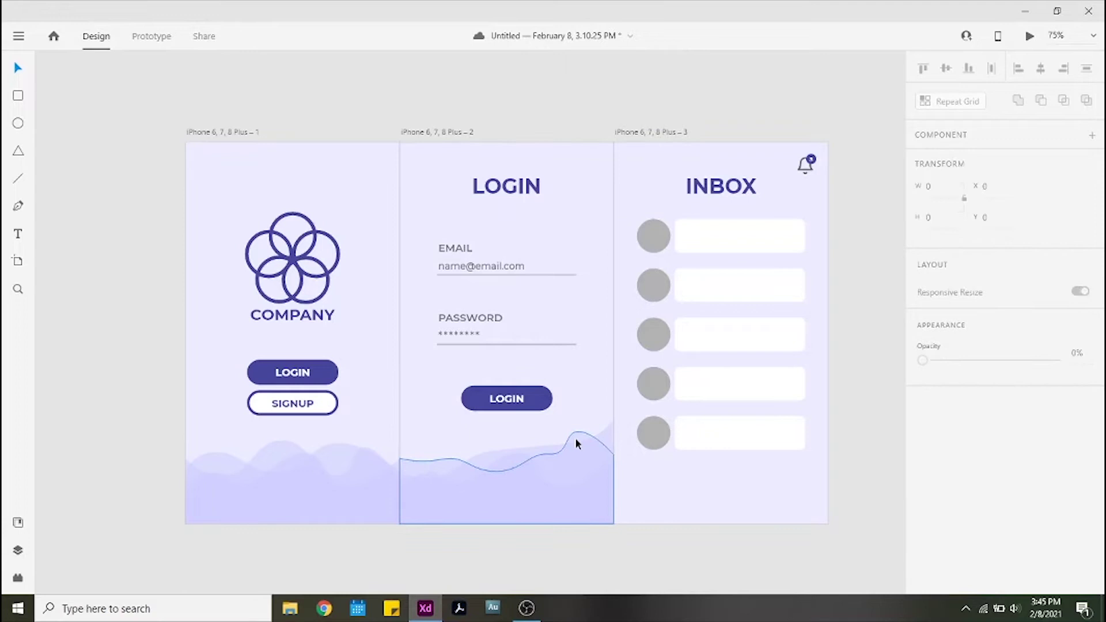
Select the two reshaped waves on the LOGIN artboard and move them up, clear of the remaining wave
left_click_drag(615, 547, 513, 449)
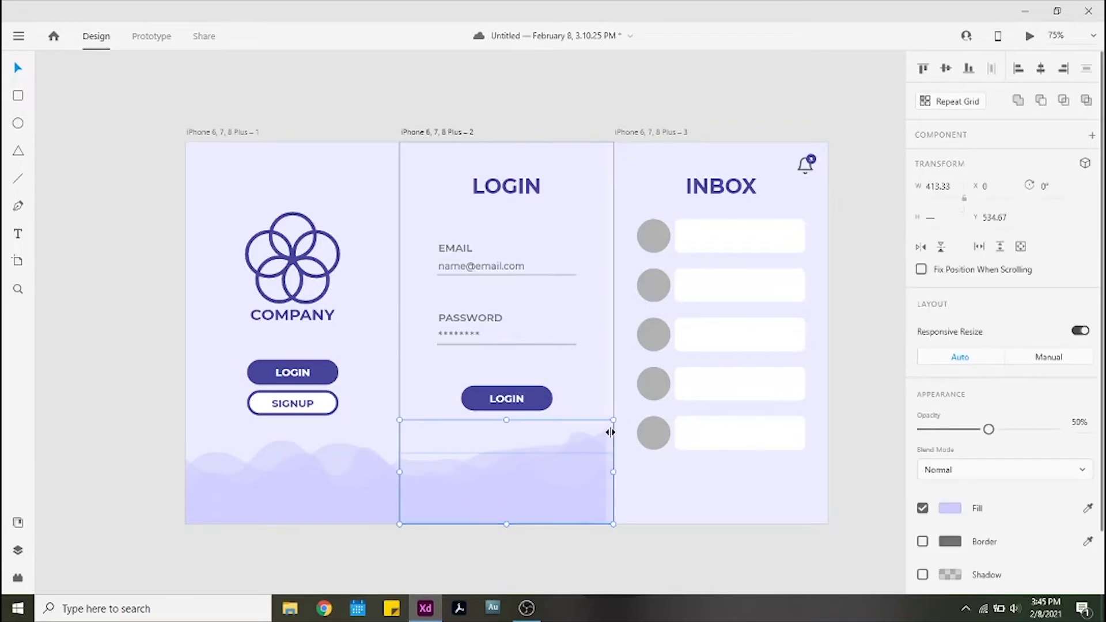
left_click(608, 471)
double_click(515, 451)
left_click(509, 505)
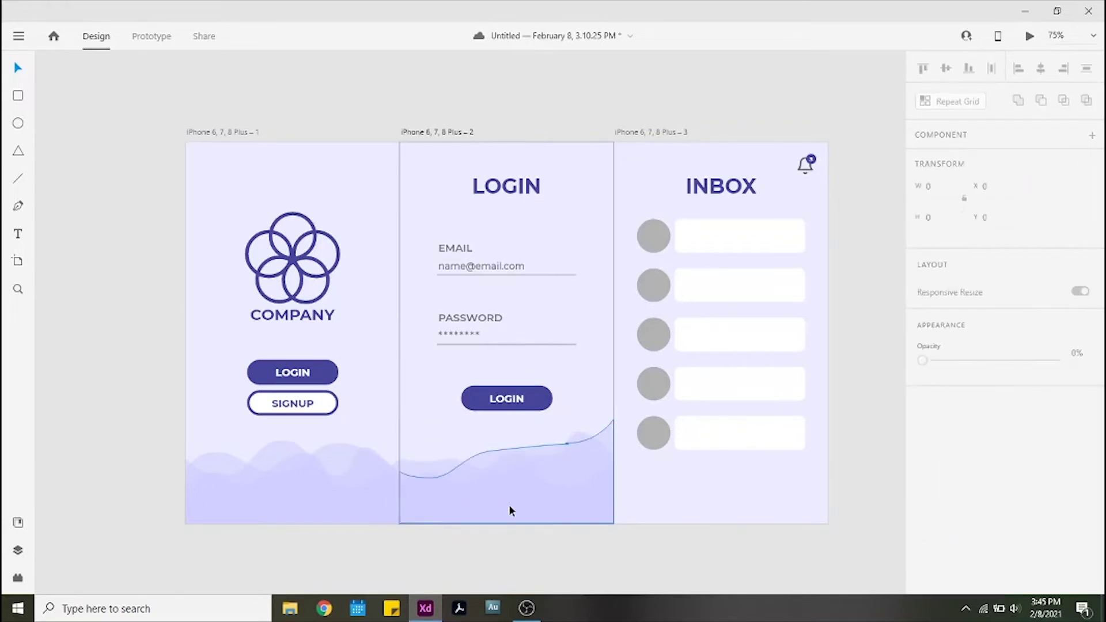
left_click_drag(509, 504, 505, 413)
key("ctrl+z")
left_click_drag(528, 453, 545, 381)
Reshape the remaining wave on the LOGIN artboard by moving its anchor points into two new peaks and two valleys
double_click(524, 499)
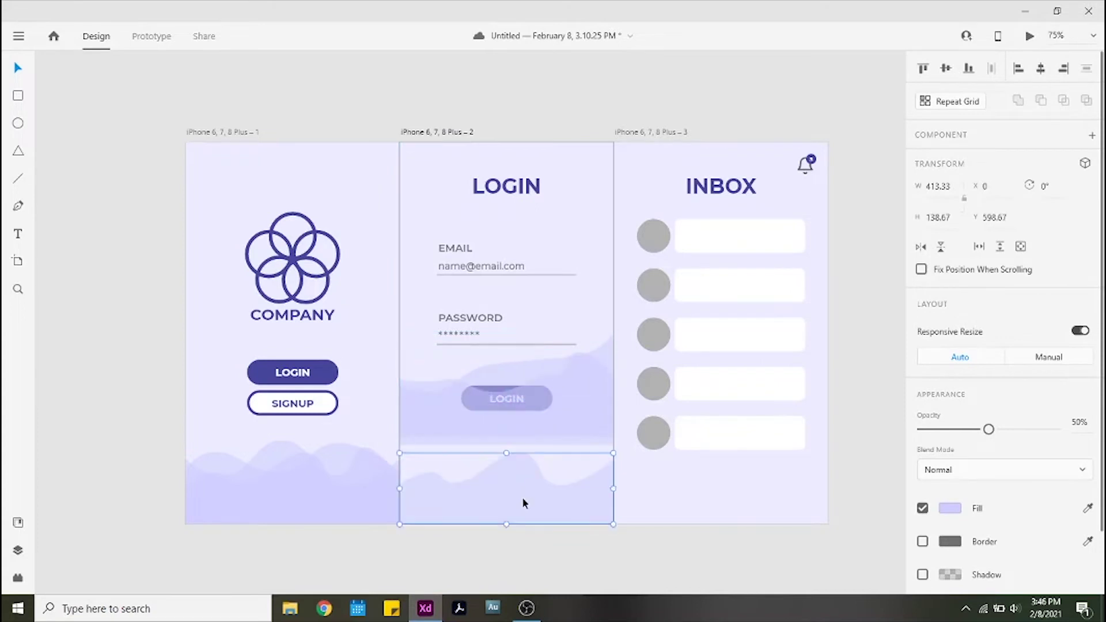
left_click(429, 470)
left_click_drag(429, 471, 578, 477)
left_click_drag(513, 468, 612, 476)
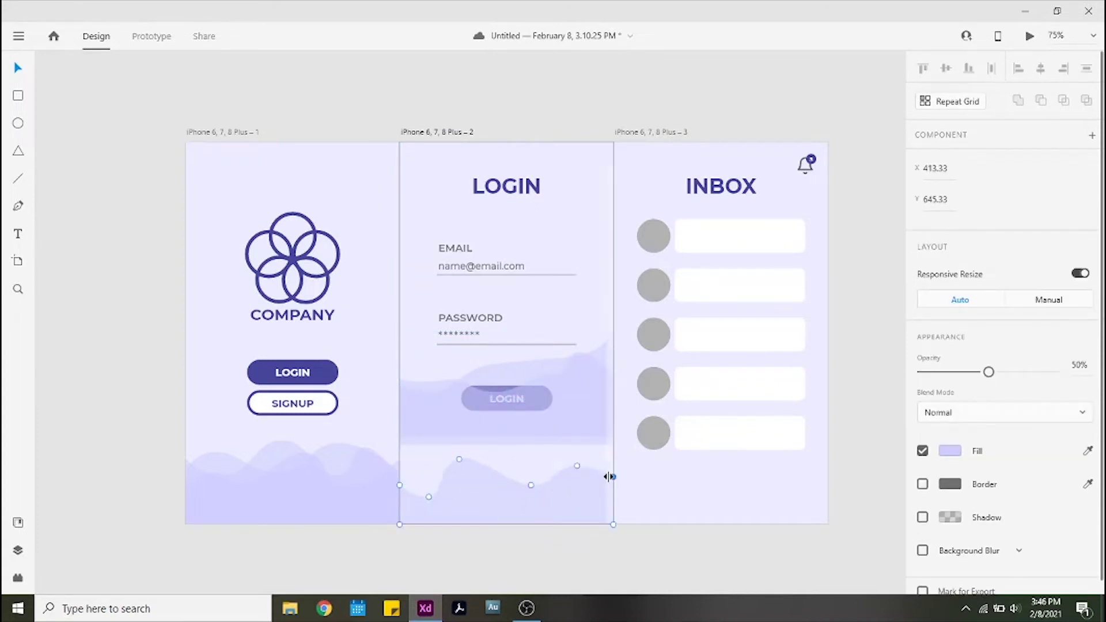
left_click(649, 489)
Move the two raised waves back down together to the lower edge of the LOGIN artboard
left_click(593, 369)
left_click(593, 440, "shift")
left_click(971, 71)
key("shift+Down")
key("shift+Down")
key("shift+Down")
key("shift+Down")
key("shift+Down")
key("shift+Down")
key("shift+Down")
key("shift+Down")
key("shift+Down")
key("shift+Down")
key("shift+Down")
key("shift+Down")
key("shift+Down")
key("shift+Down")
key("shift+Down")
key("shift+Down")
key("shift+Down")
key("shift+Down")
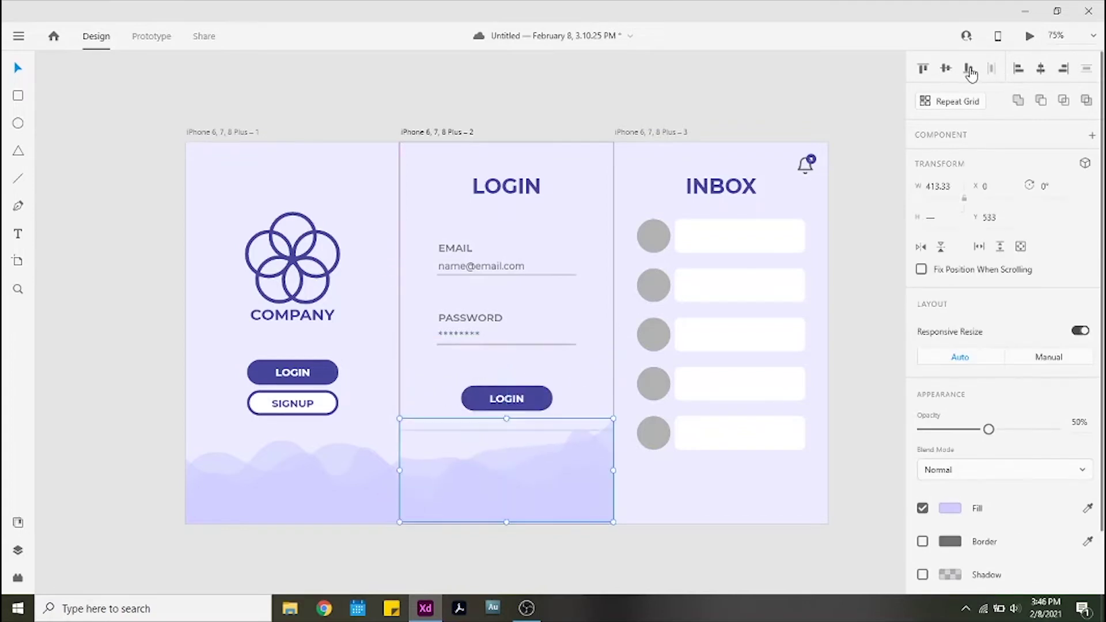
left_click(863, 182)
left_click(592, 460)
left_click(893, 88)
Copy the three reshaped waves from the LOGIN artboard and paste them onto the INBOX artboard
left_click(492, 450)
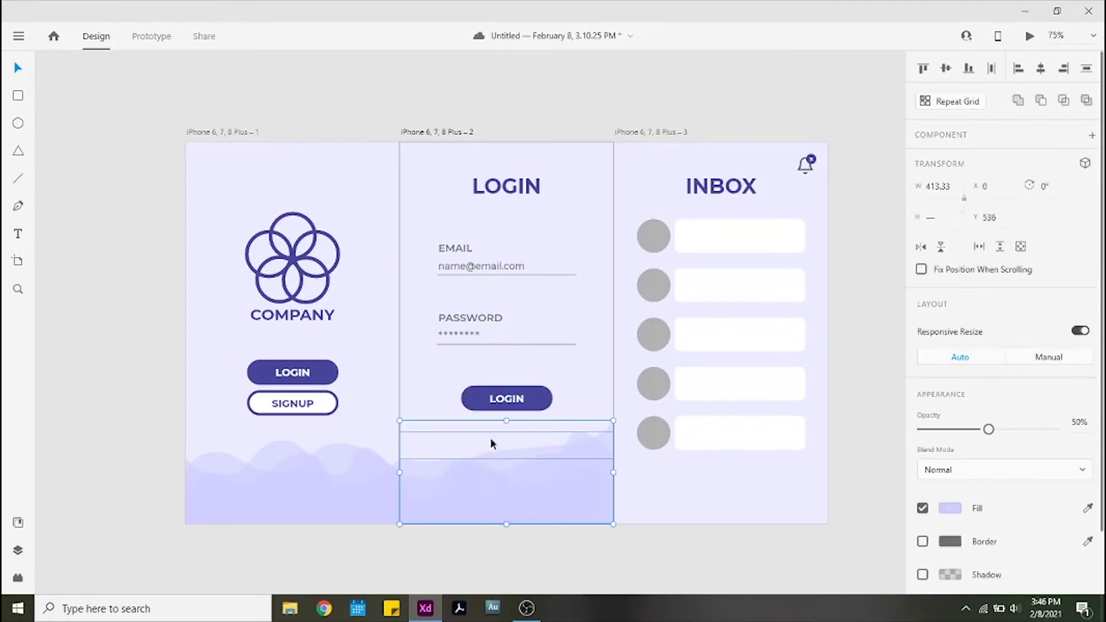
left_click(700, 497)
key("ctrl+v")
Reshape the first pasted wave on the INBOX artboard by moving its anchor points into a new peak and valley
double_click(827, 420)
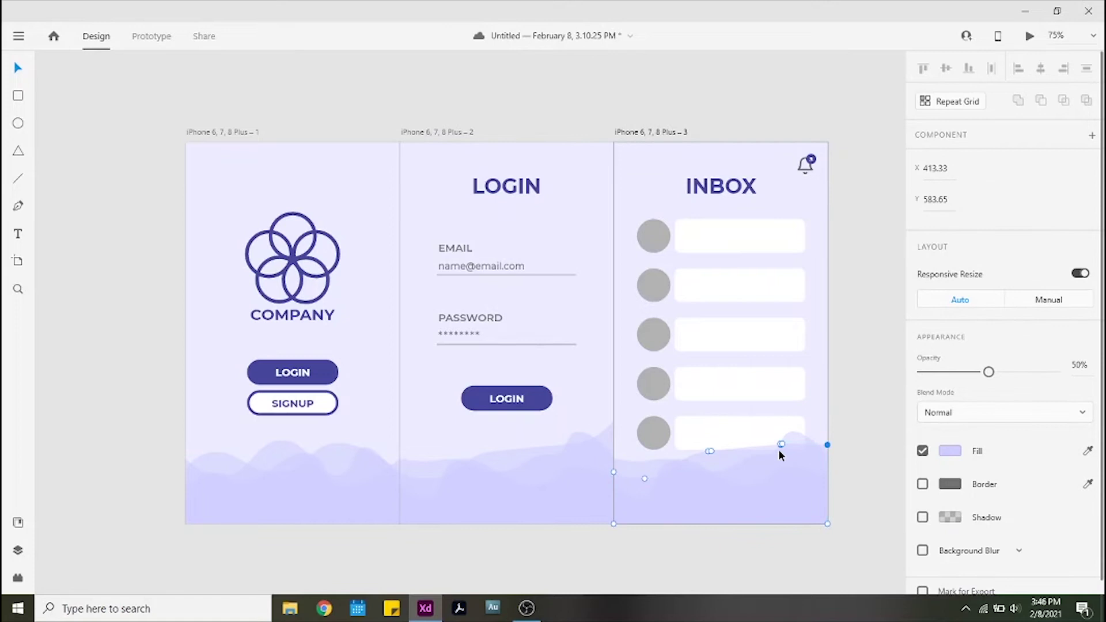
left_click(756, 458)
left_click_drag(776, 448, 703, 444)
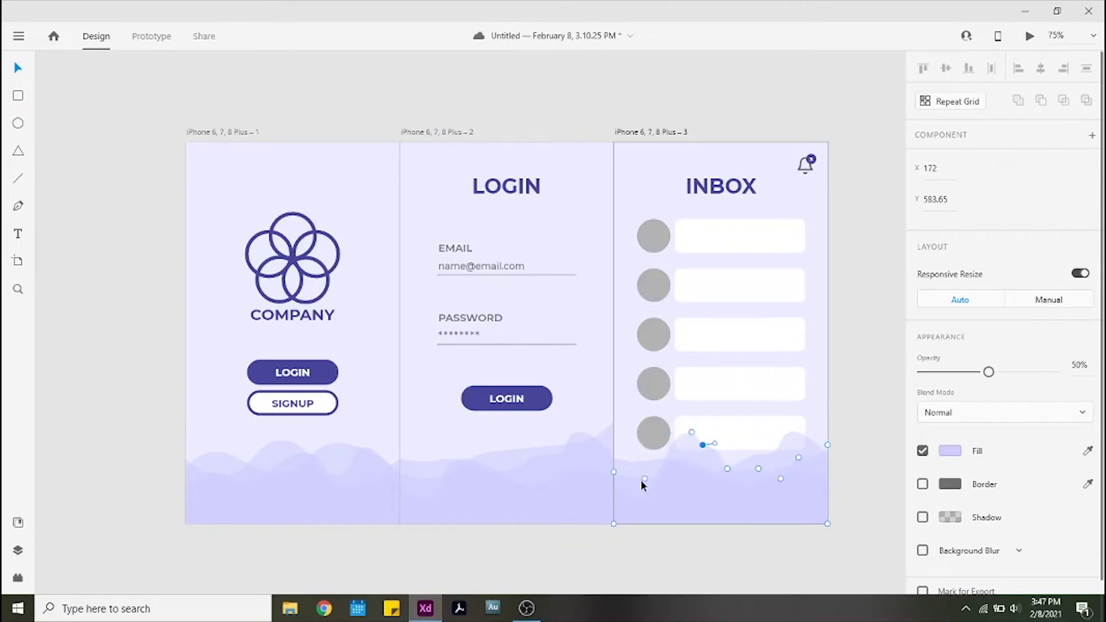
left_click_drag(644, 480, 642, 464)
left_click(869, 456)
Vary the other two waves on the INBOX artboard by shifting an anchor point of each from the right side towards the left edge
double_click(810, 439)
left_click_drag(793, 433, 639, 447)
left_click(852, 483)
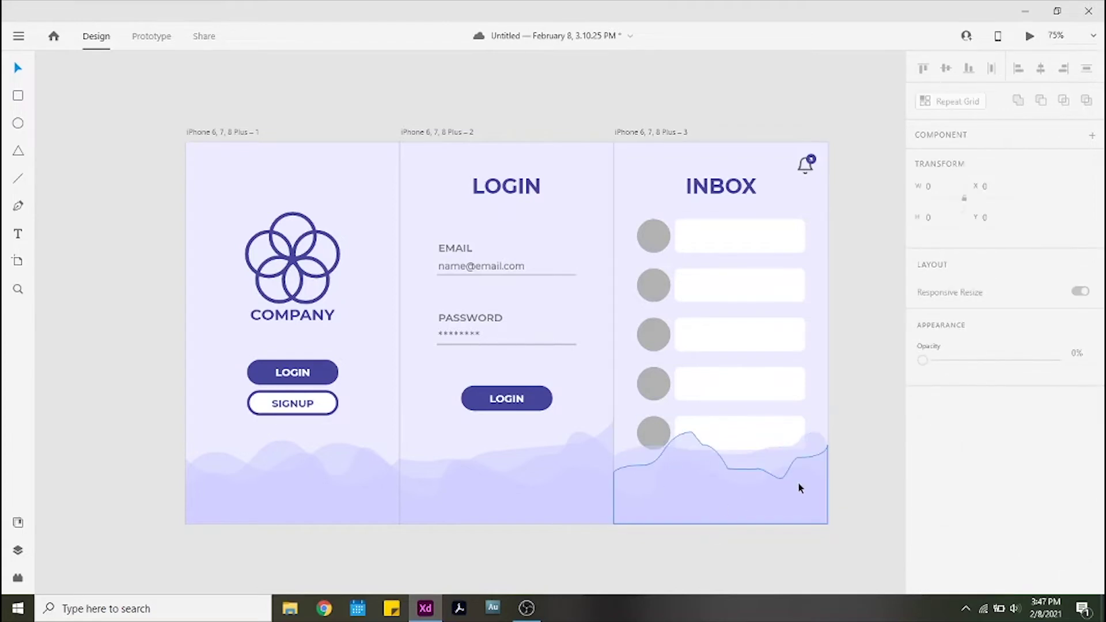
double_click(776, 470)
left_click_drag(777, 463, 640, 468)
Select the waves on all three artboards and lower their opacity together
left_click(737, 463)
left_click(668, 528)
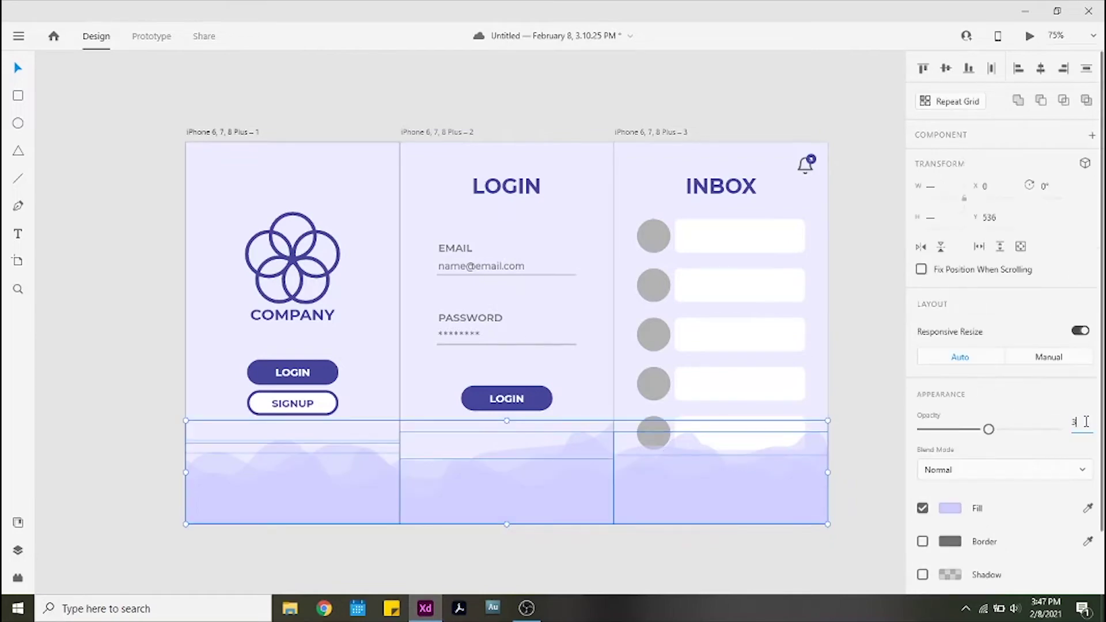
left_click(740, 566)
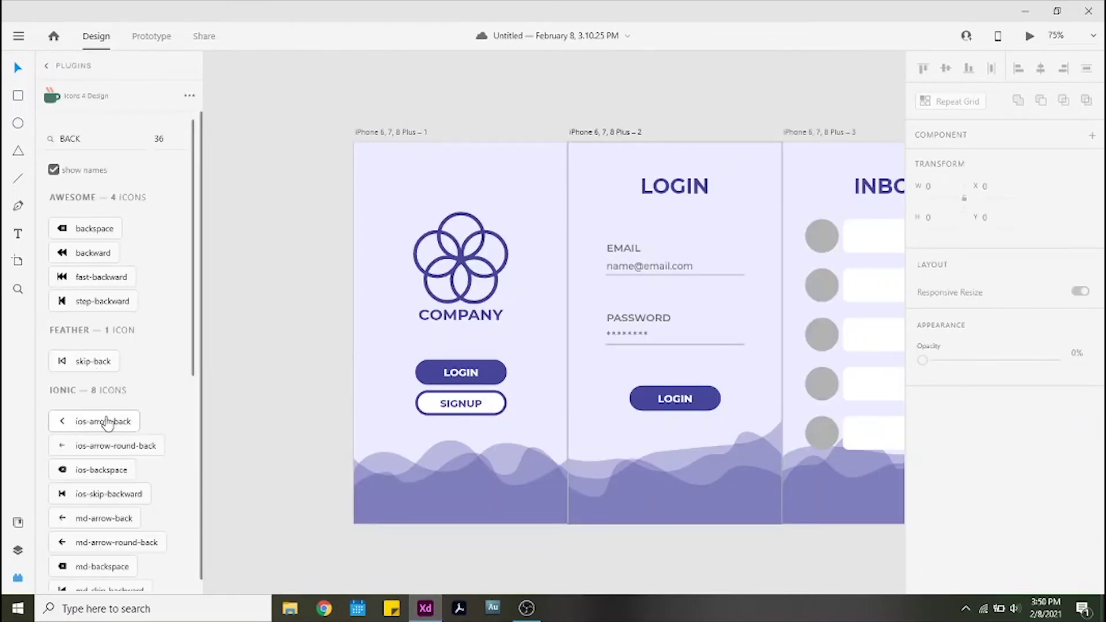
Insert the ios-arrow-back icon on the LOGIN artboard and position it at X 20, Y 30, in the artboard's upper-left corner
left_click(113, 421)
key("shift+Down")
key("shift+Down")
key("shift+Down")
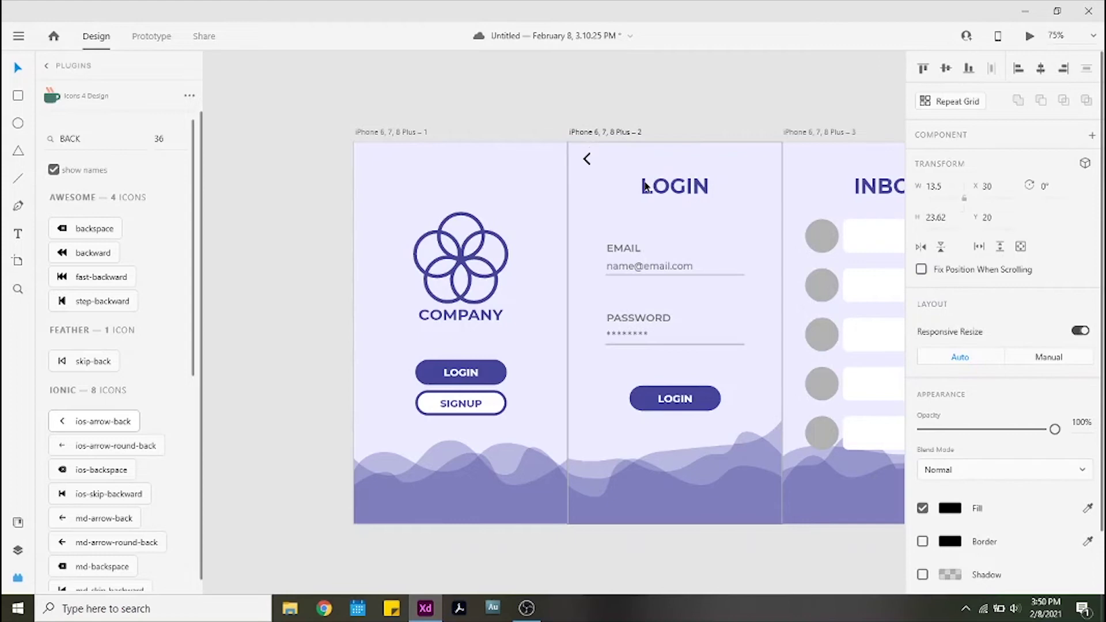
Change the back arrow's fill from black to dark grey #646464
left_click(944, 511)
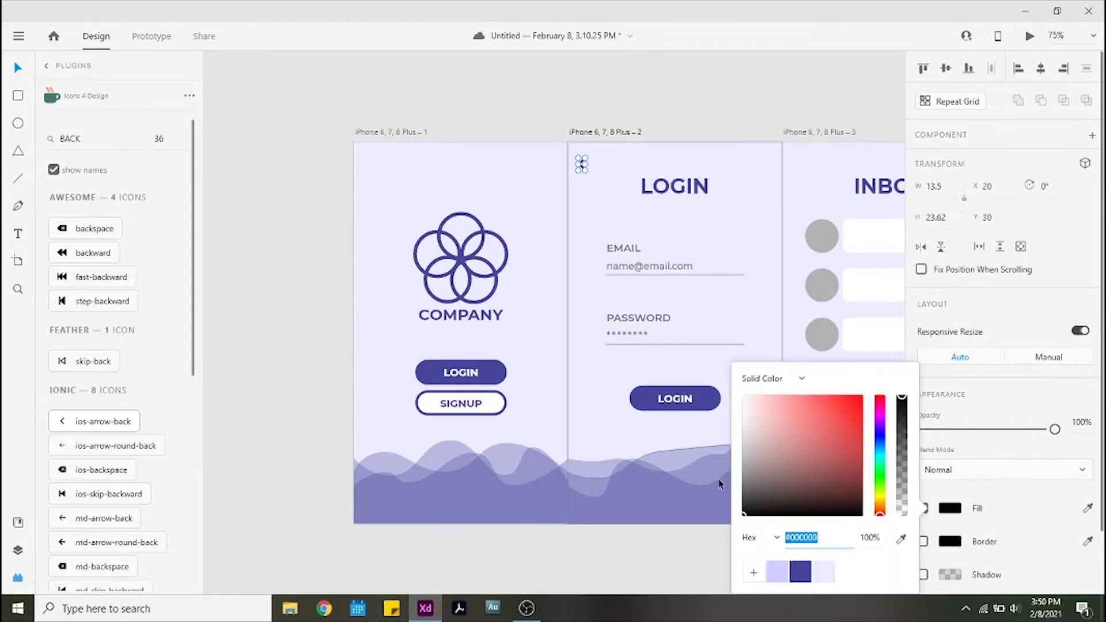
left_click_drag(744, 504, 737, 475)
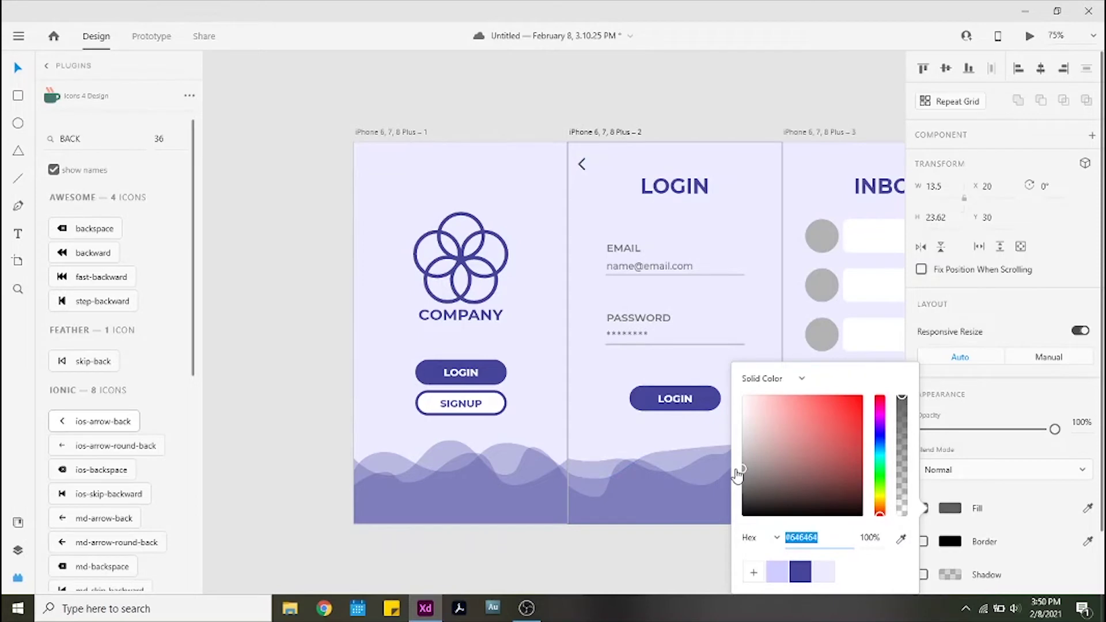
left_click(655, 558)
Move the LOGIN back arrow to X 30, copy it to the same corner of the INBOX artboard, and close the icon plugin
scroll(654, 557, "right", 5)
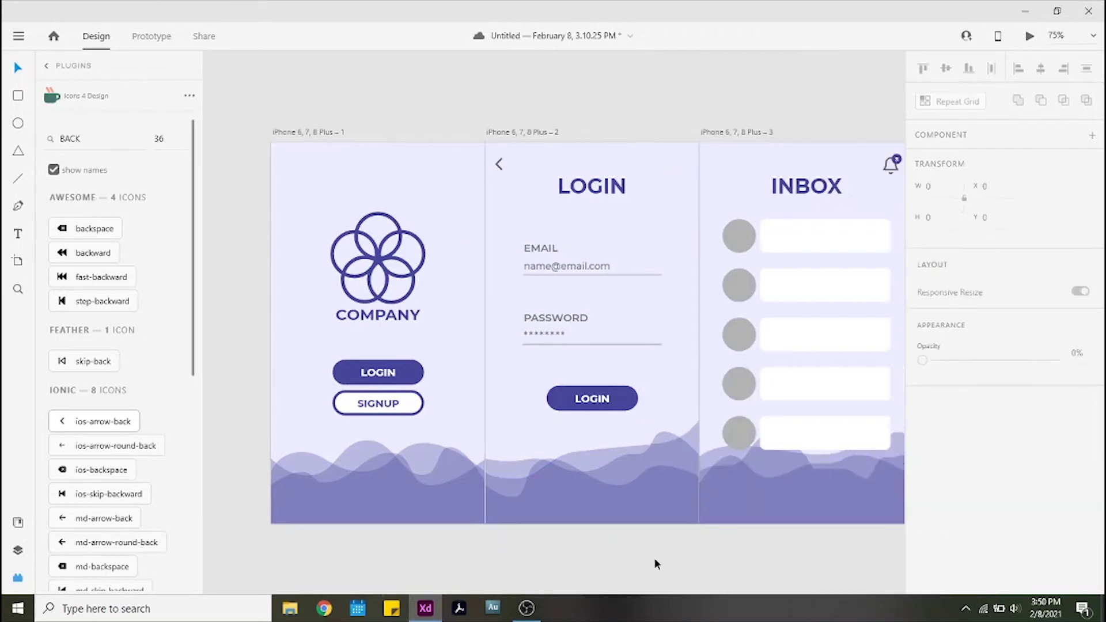
left_click(478, 167)
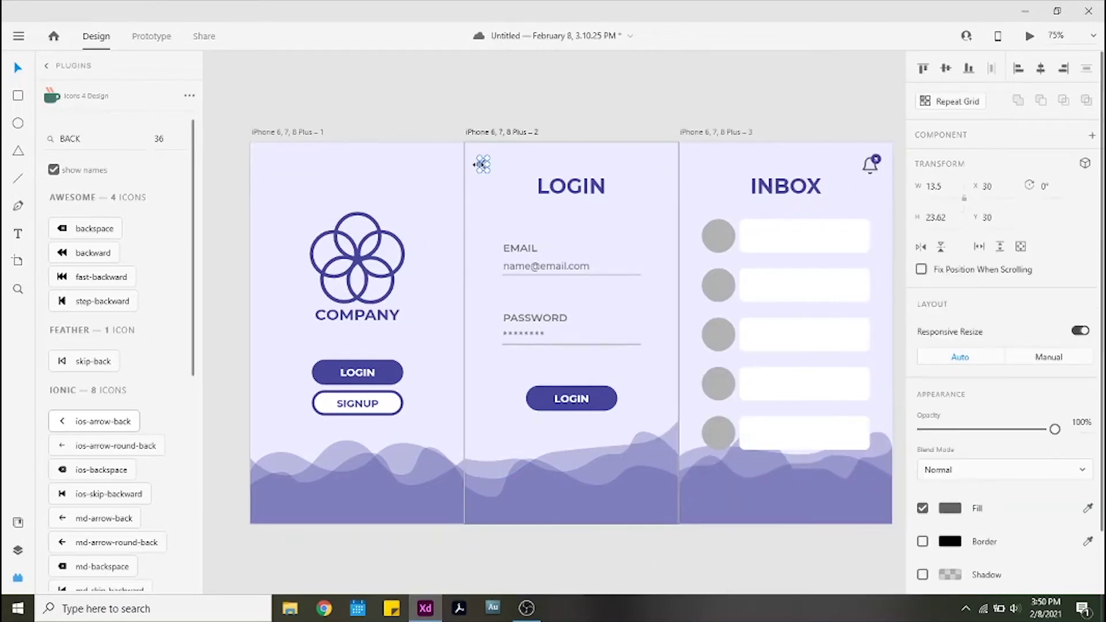
left_click(686, 168)
key("ctrl+v")
key("Down")
left_click(226, 387)
left_click(18, 577)
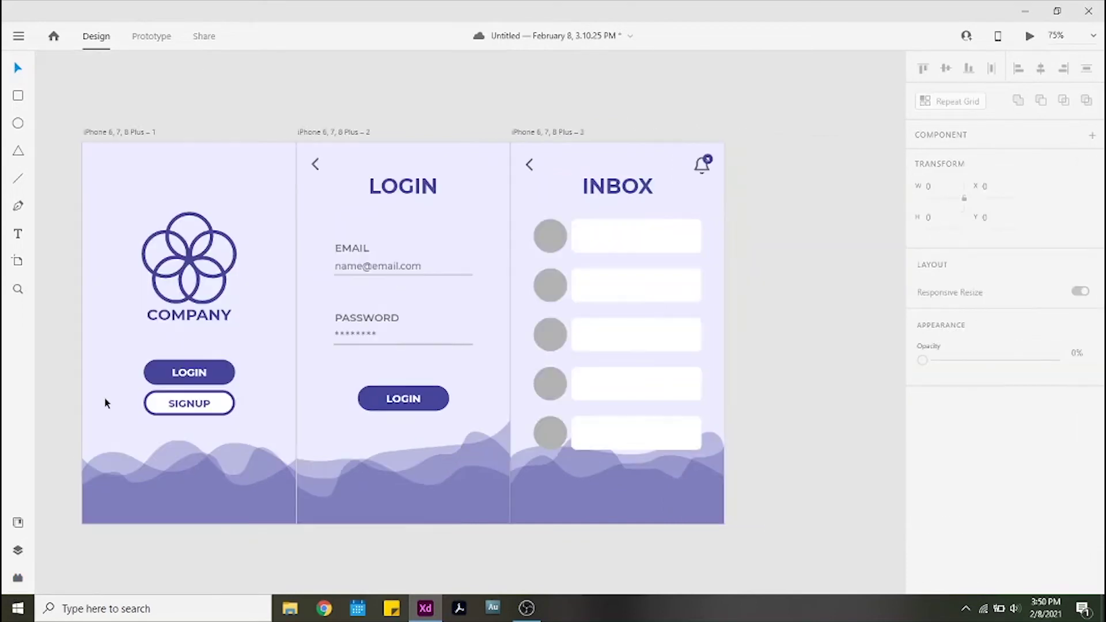
In Prototype mode, link the LOGIN back arrow to the iPhone 6, 7, 8 Plus – 1 artboard with a tap-triggered Auto-Animate
left_click(151, 36)
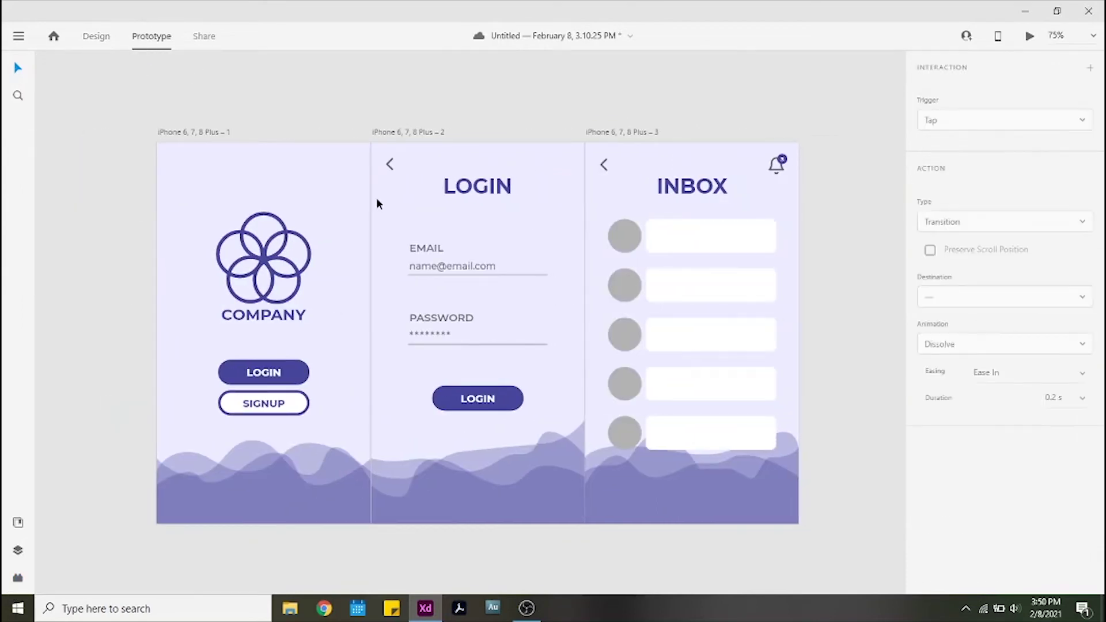
left_click(391, 170)
left_click(390, 164)
left_click_drag(392, 164, 265, 259)
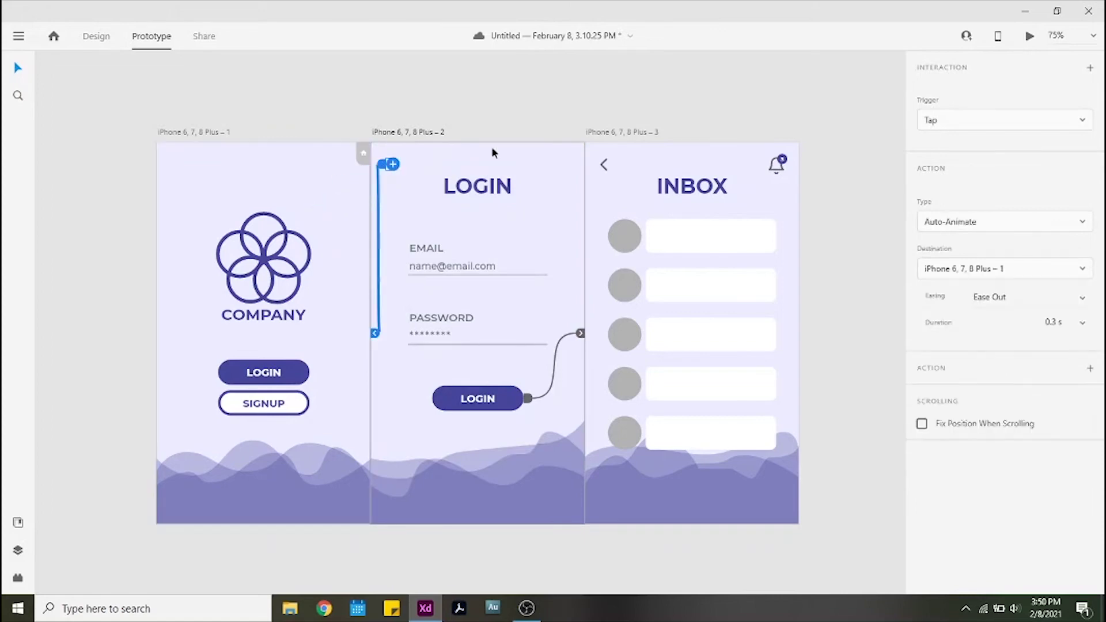
Link the INBOX back arrow to the iPhone 6, 7, 8 Plus – 2 artboard with a tap-triggered Auto-Animate
left_click(605, 164)
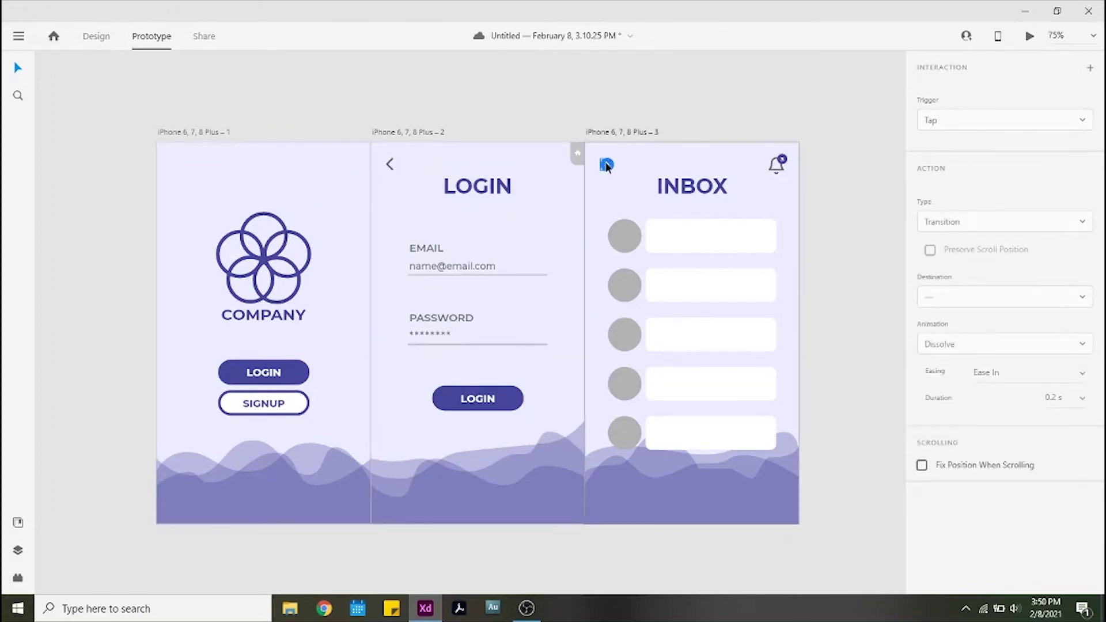
left_click_drag(607, 166, 570, 205)
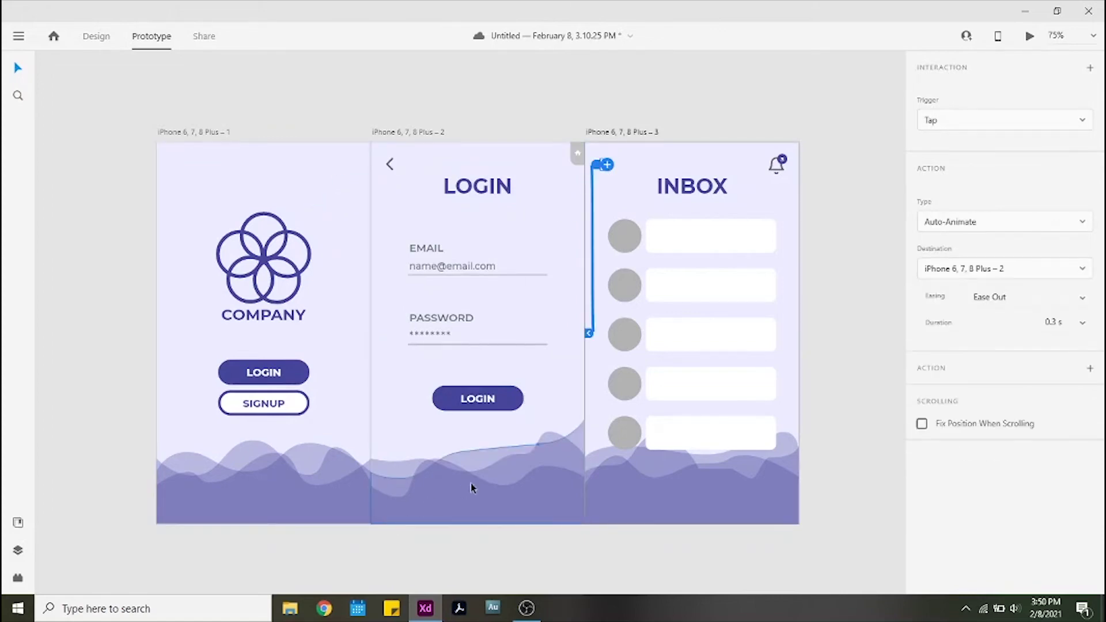
left_click(559, 447)
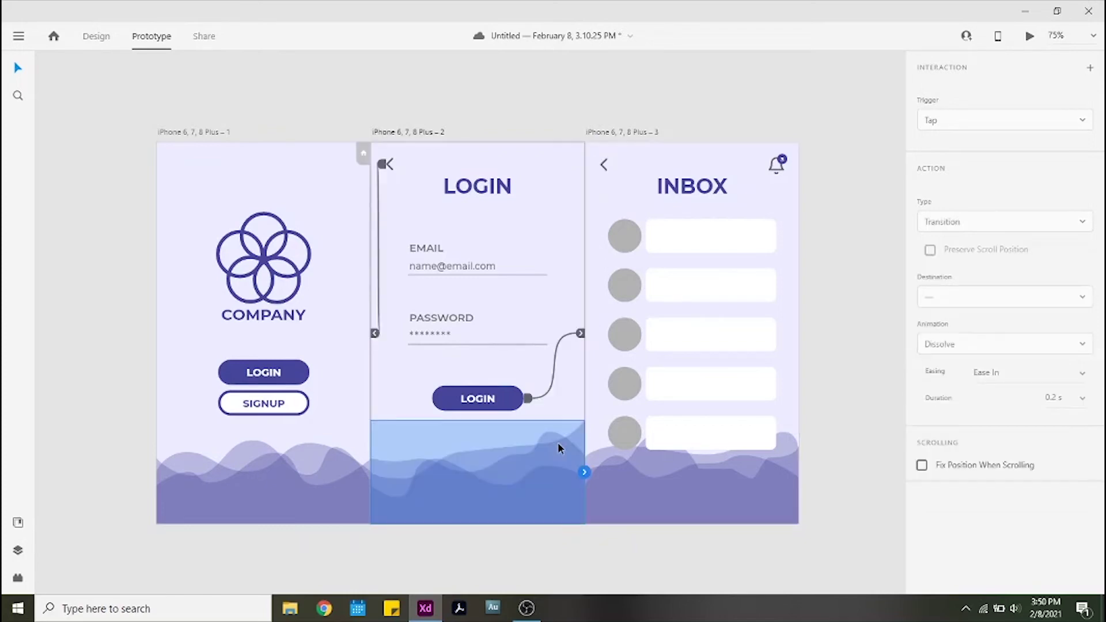
left_click(266, 196)
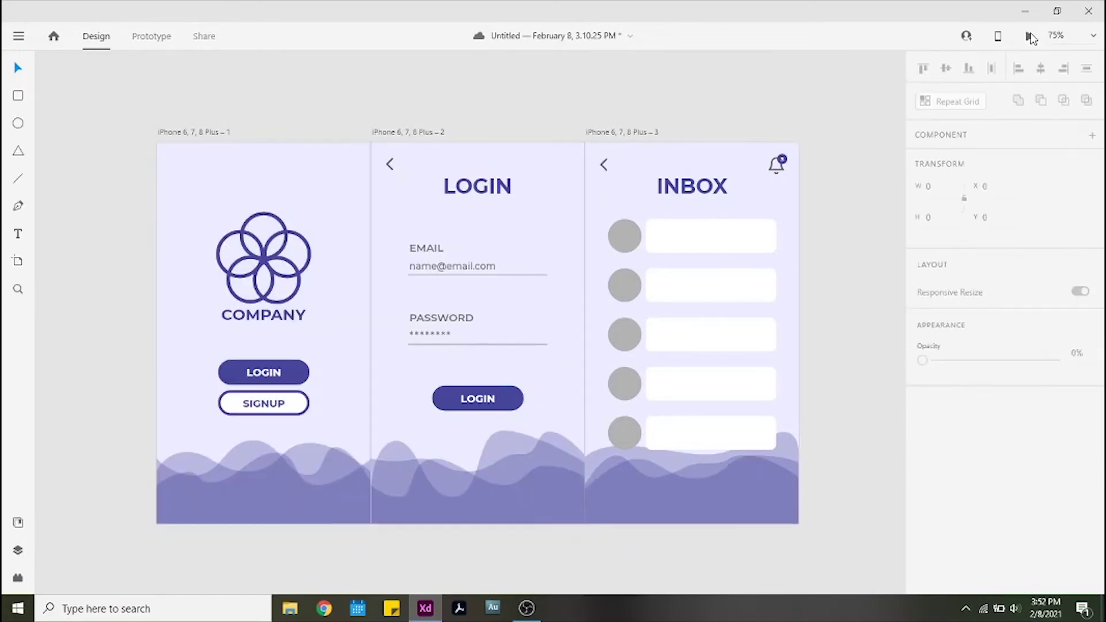
Preview the prototype, moving the preview window aside and testing the links from the start screen to INBOX and back
left_click(1029, 36)
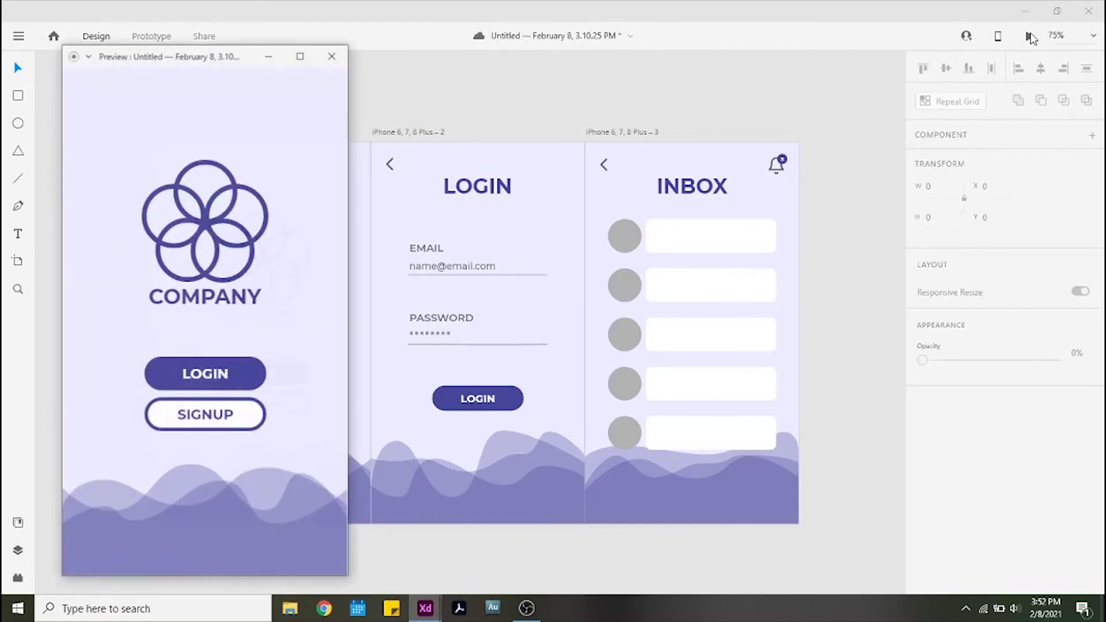
left_click_drag(231, 55, 550, 41)
left_click(556, 363)
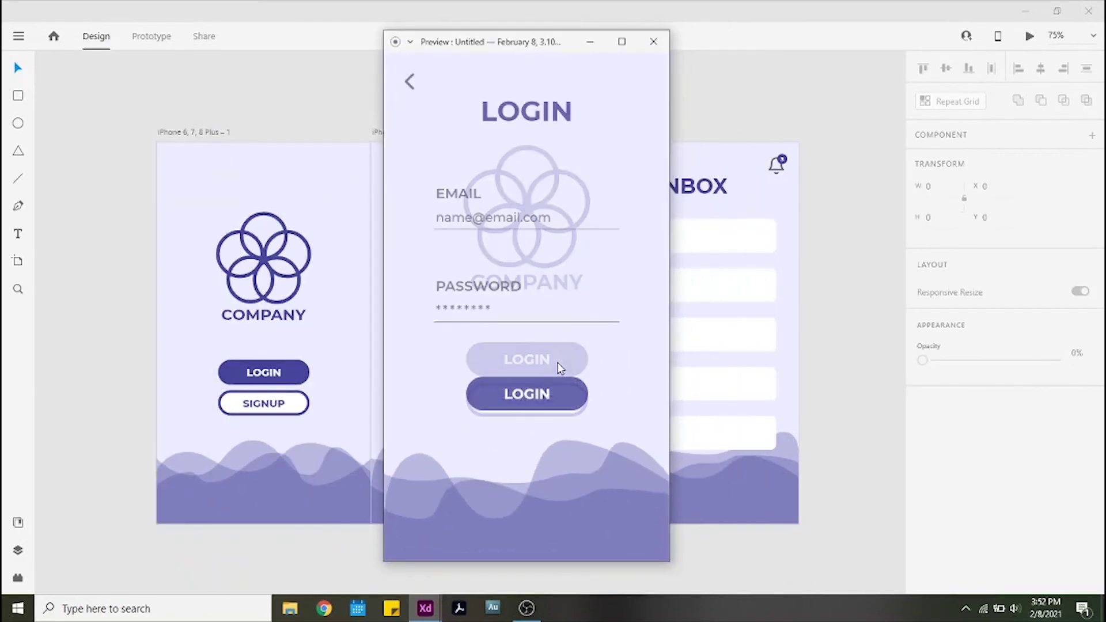
left_click(558, 386)
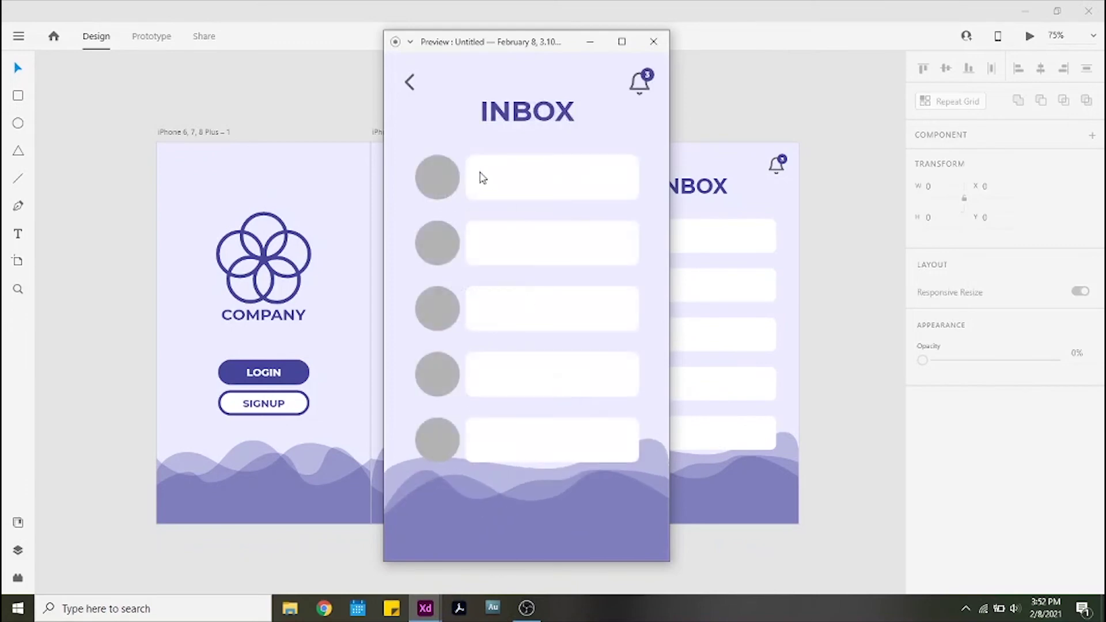
left_click(411, 87)
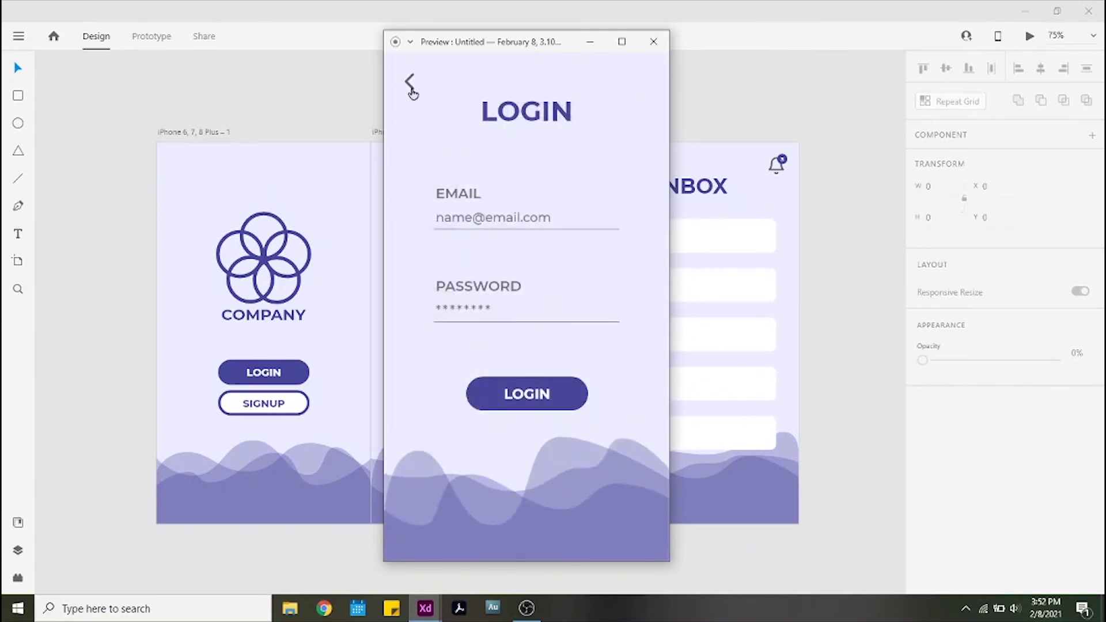
left_click(412, 88)
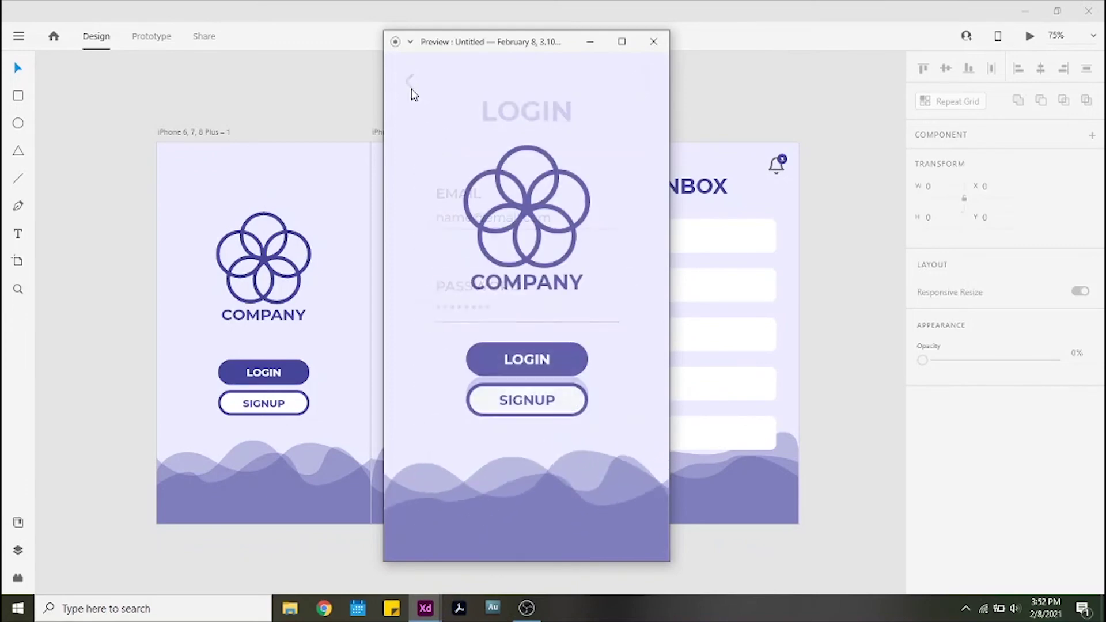
Run through LOGIN and INBOX once more in the preview and return to the start screen to check the wave animation
left_click(522, 362)
left_click(528, 392)
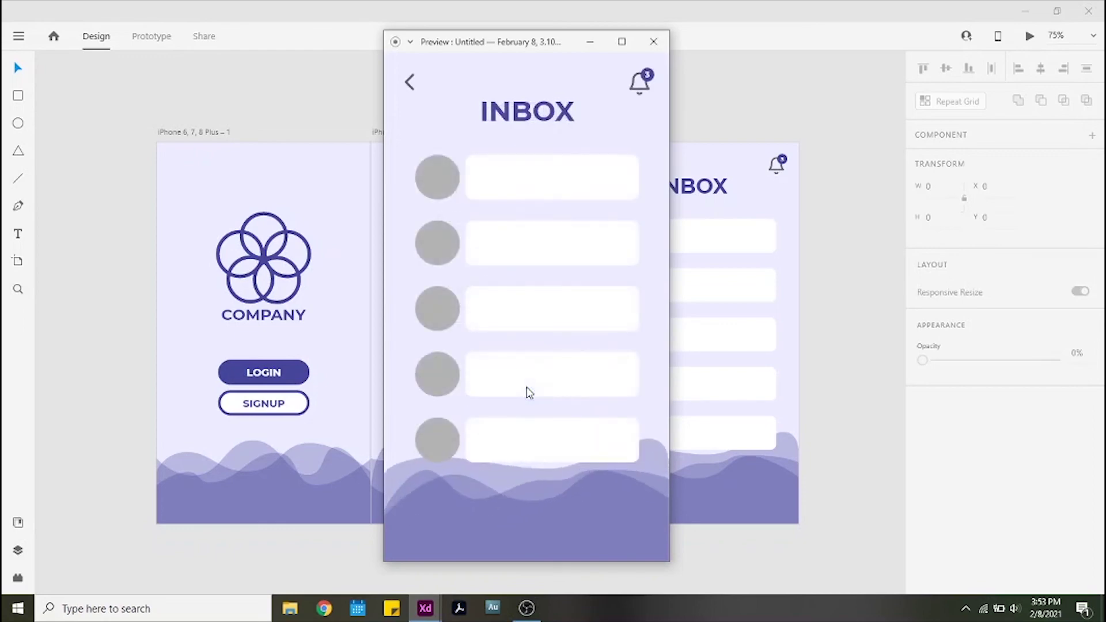
left_click(411, 86)
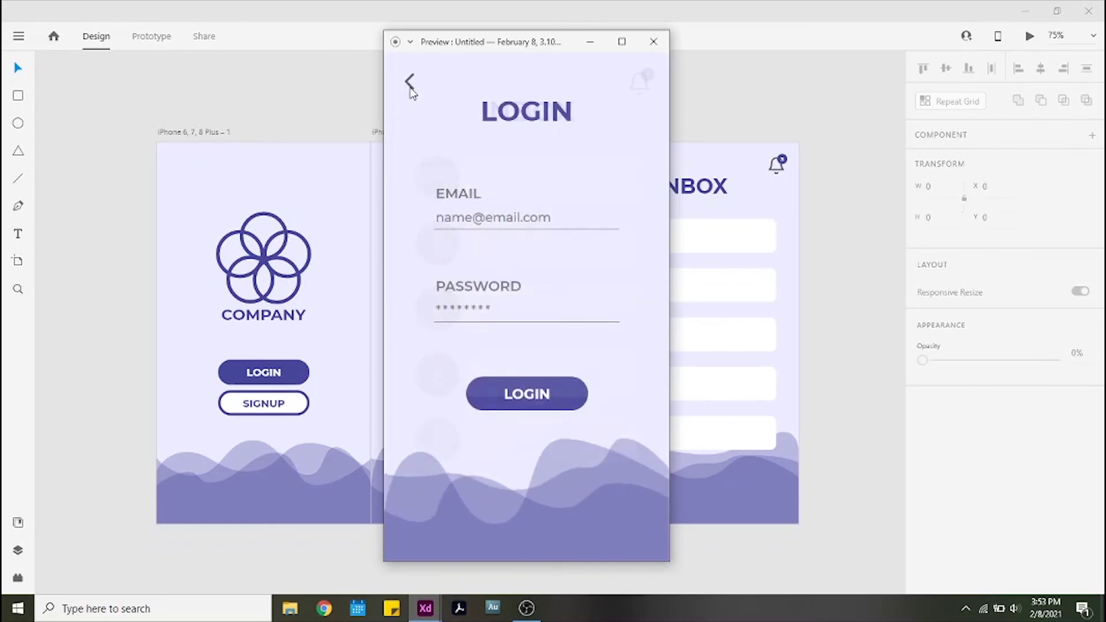
left_click(410, 87)
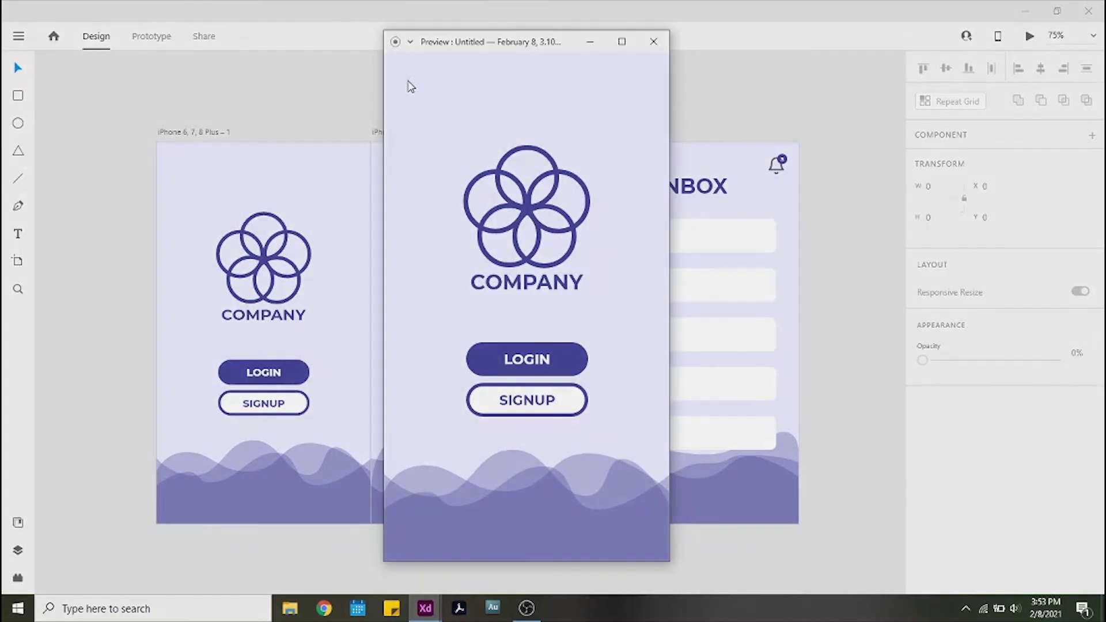